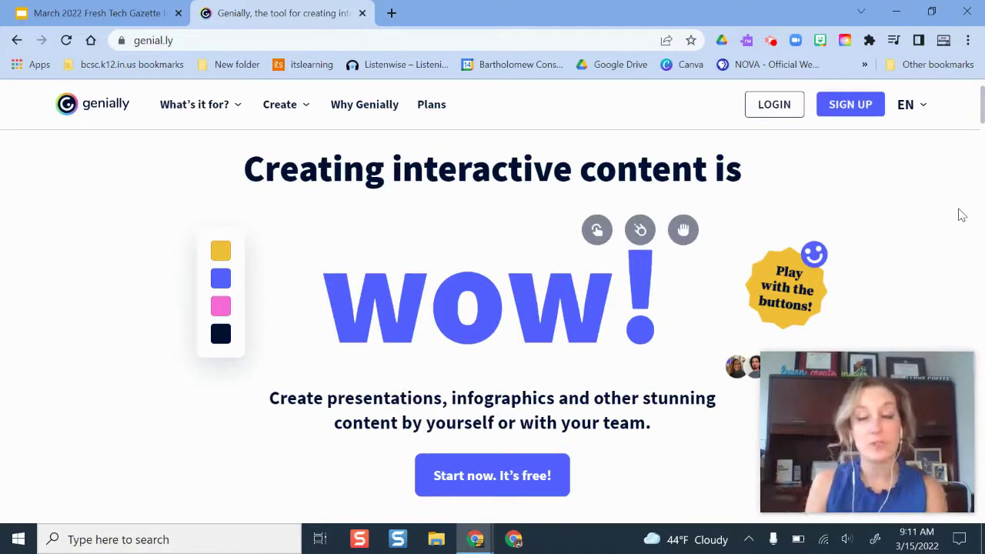
Step: Scroll the Genially homepage down to the Presentations, Infographics and Gamification overview
scroll(551, 192, "down", 6)
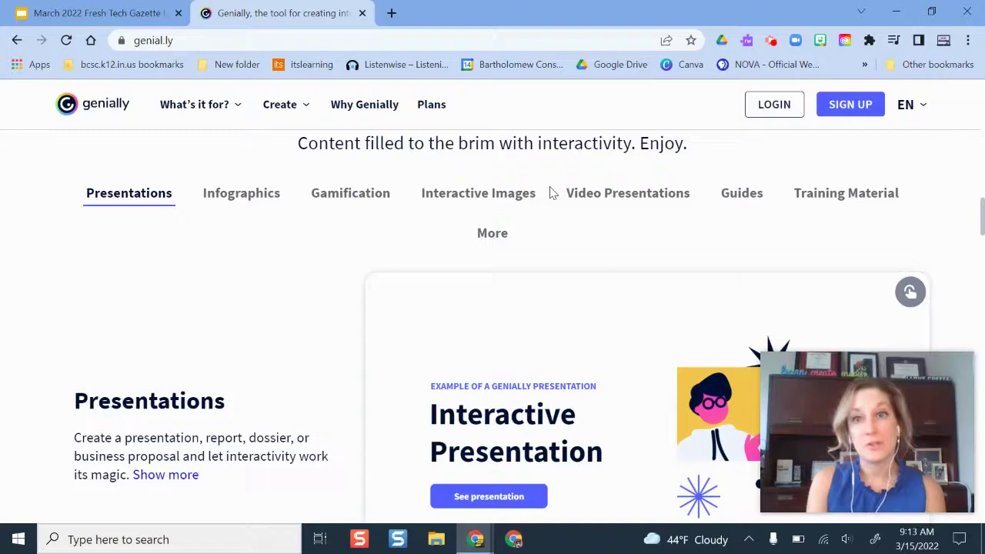
scroll(550, 193, "down", 5)
scroll(136, 211, "up", 5)
Step: Log in to Genially with a Google account and glance at the account menu
left_click(775, 105)
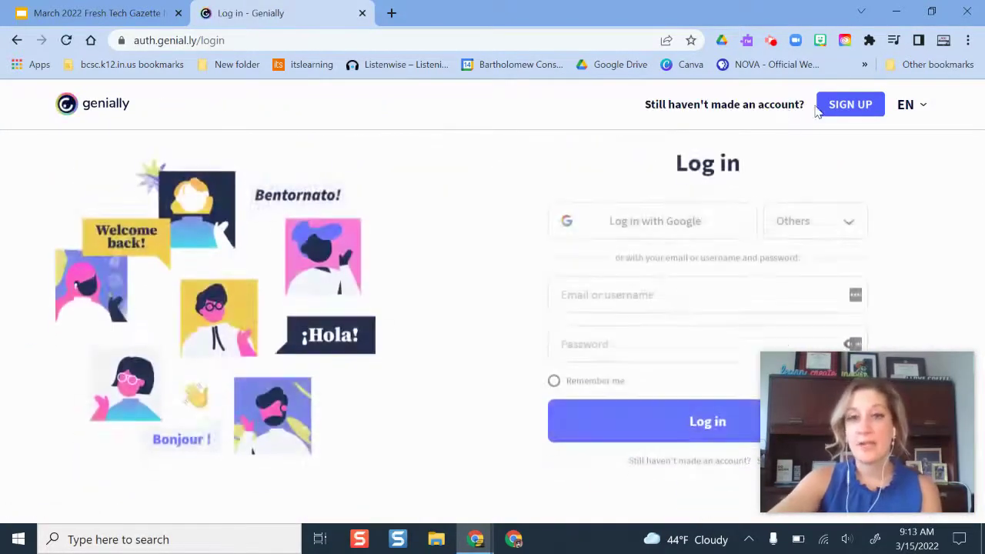
left_click(660, 221)
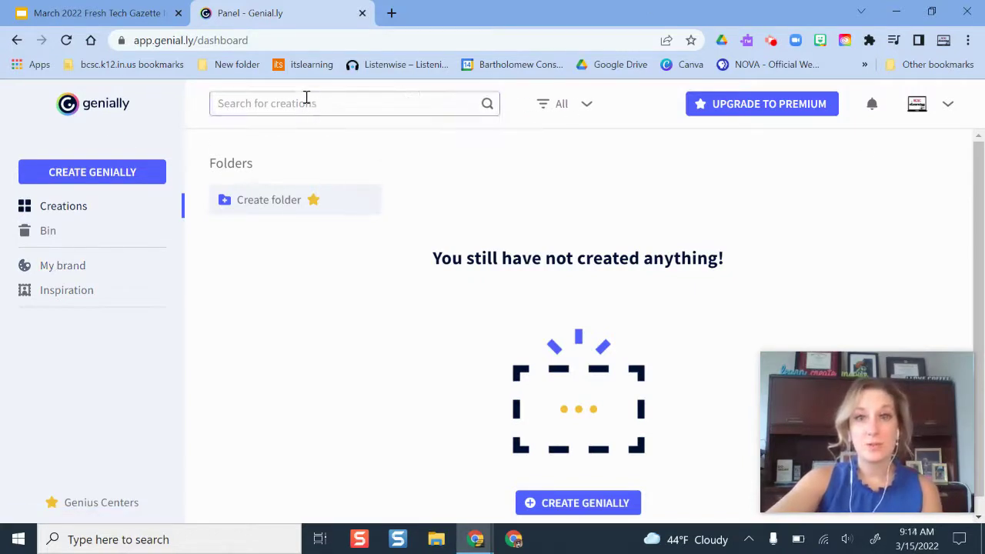
left_click(927, 112)
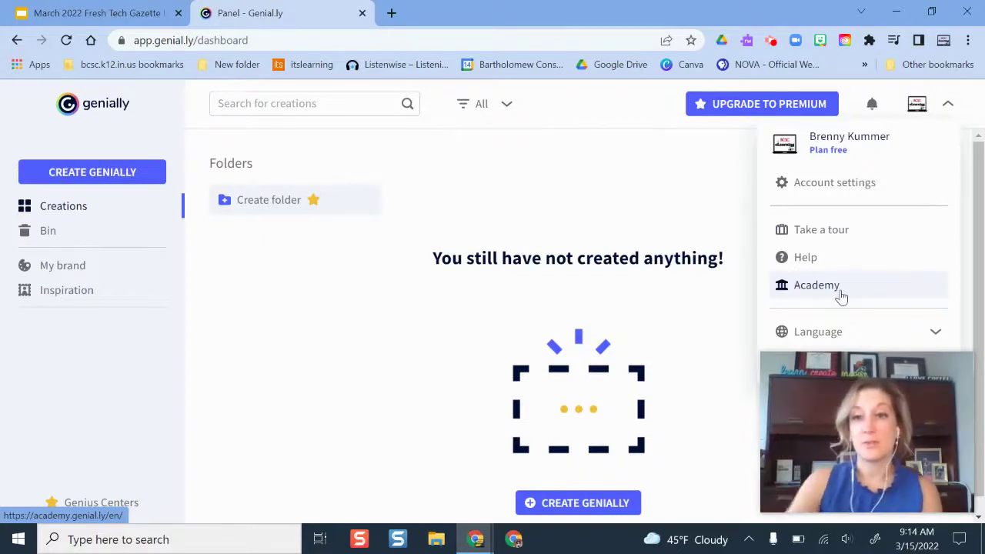
left_click(301, 420)
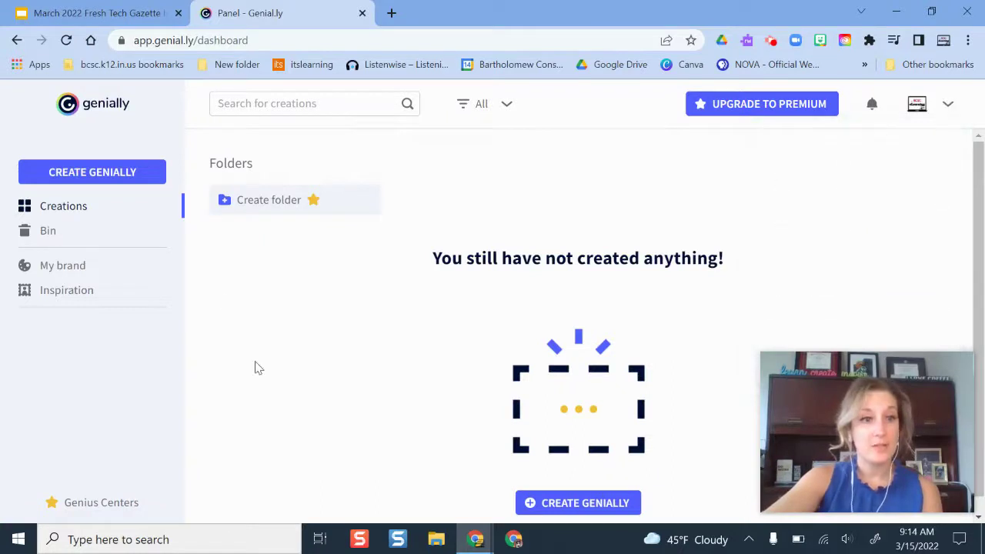
left_click(60, 295)
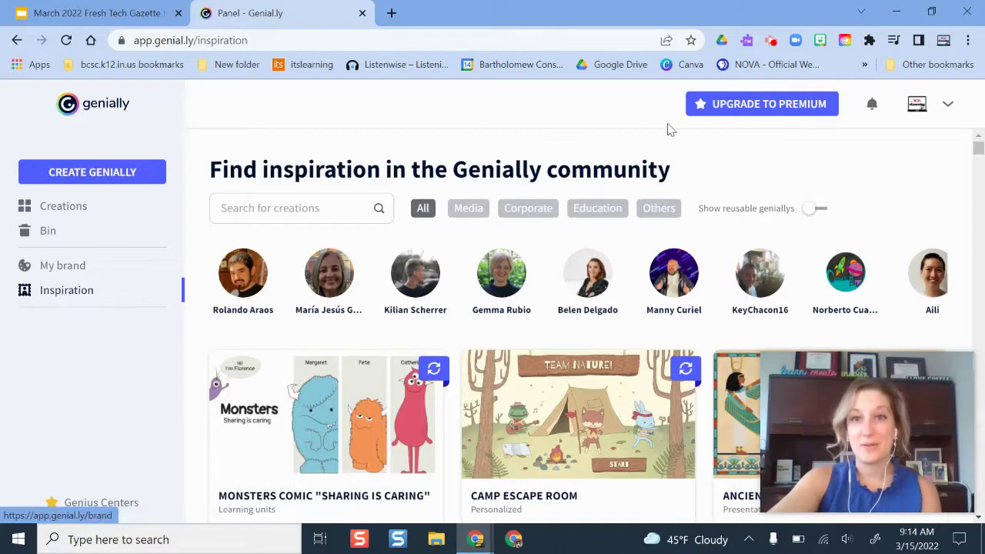
scroll(645, 238, "down", 7)
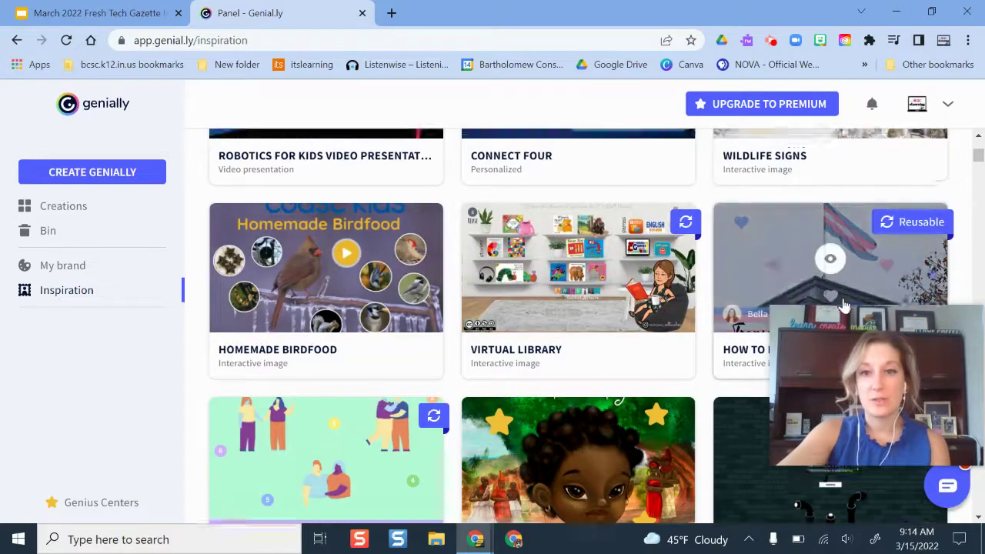
scroll(572, 310, "up", 3)
left_click(508, 302)
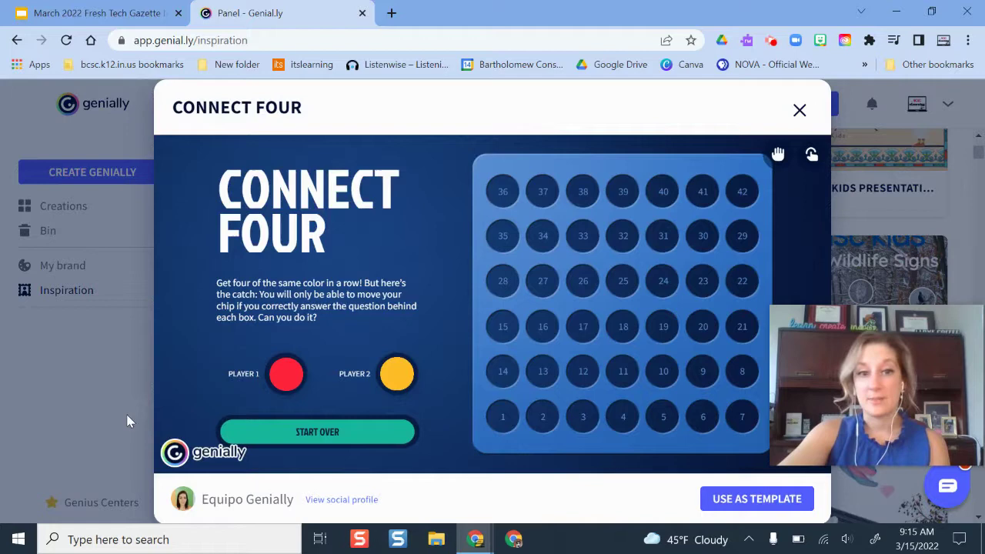
left_click(66, 214)
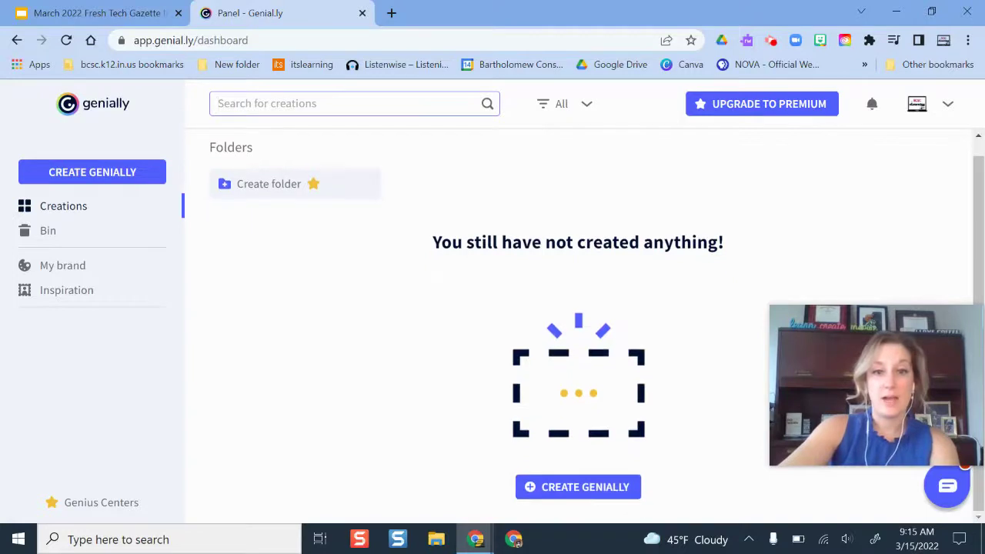
Step: Start a new creation and choose the Gamification template category
left_click(548, 494)
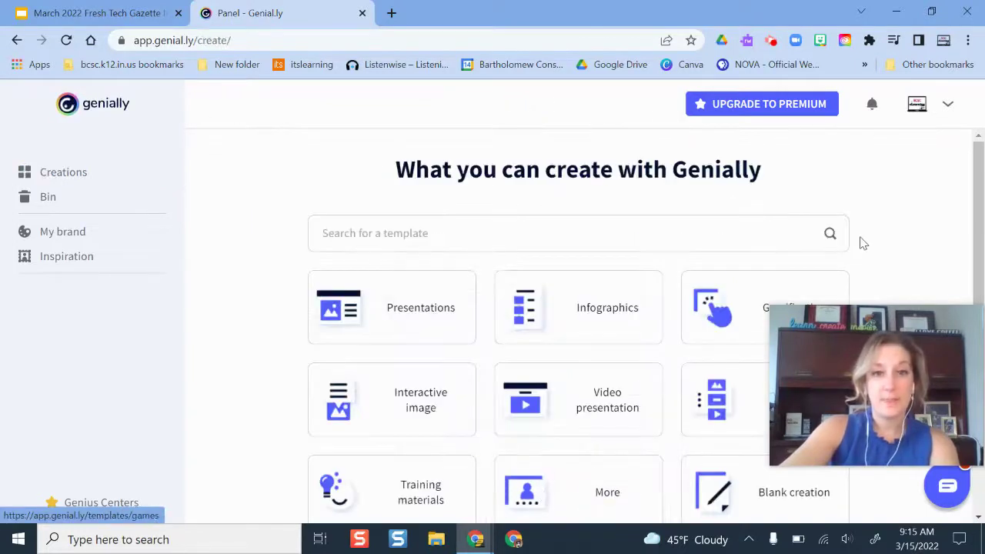
scroll(860, 241, "down", 1)
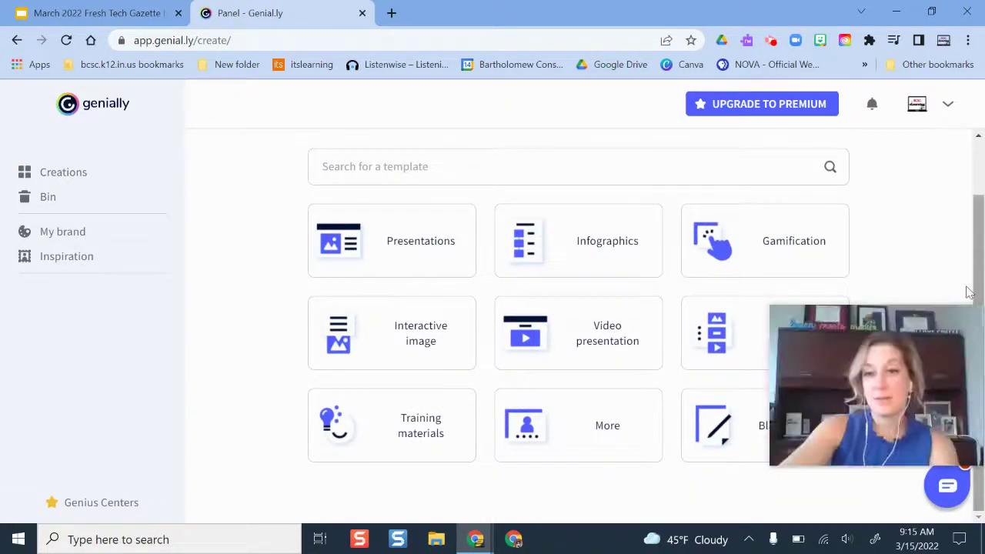
left_click_drag(898, 414, 906, 103)
mouse_move(768, 279)
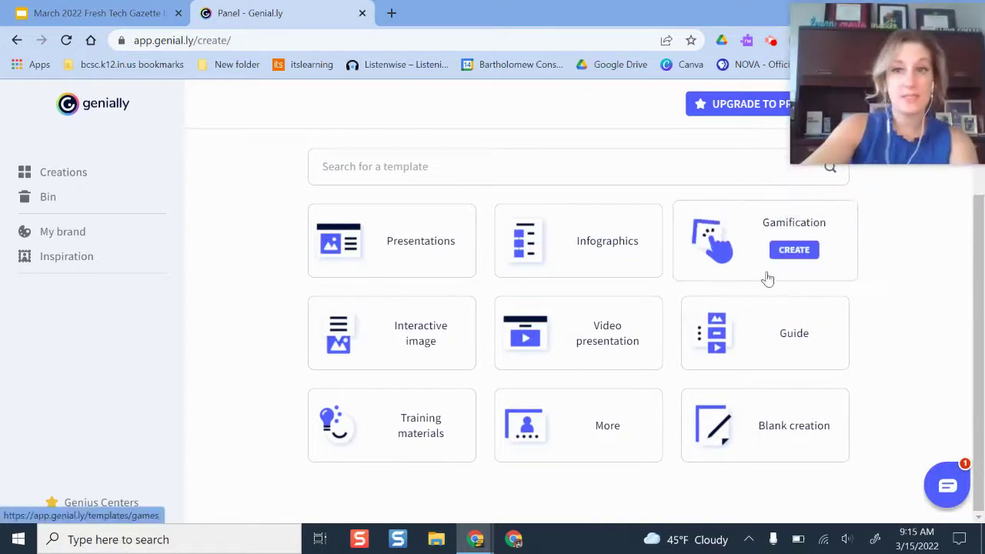
mouse_move(747, 262)
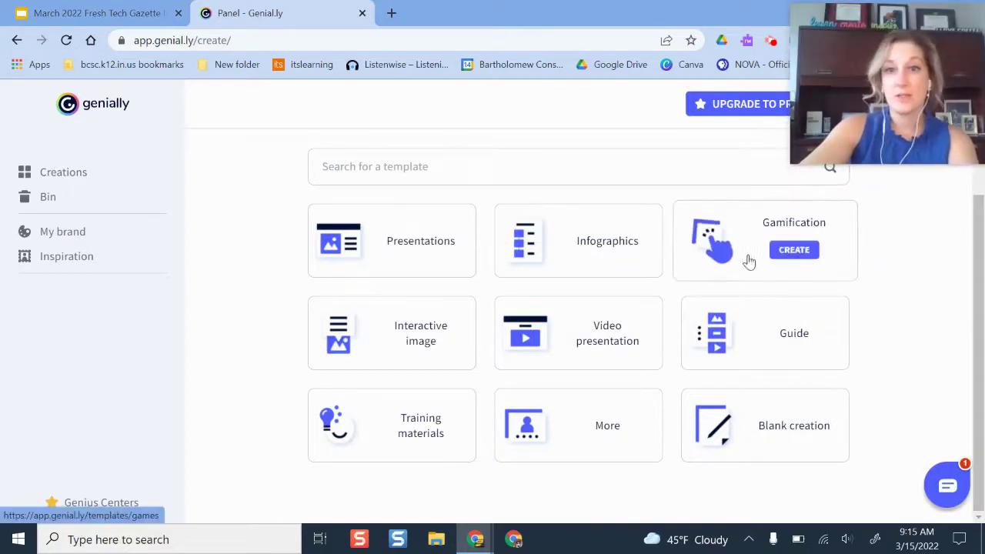
left_click(754, 240)
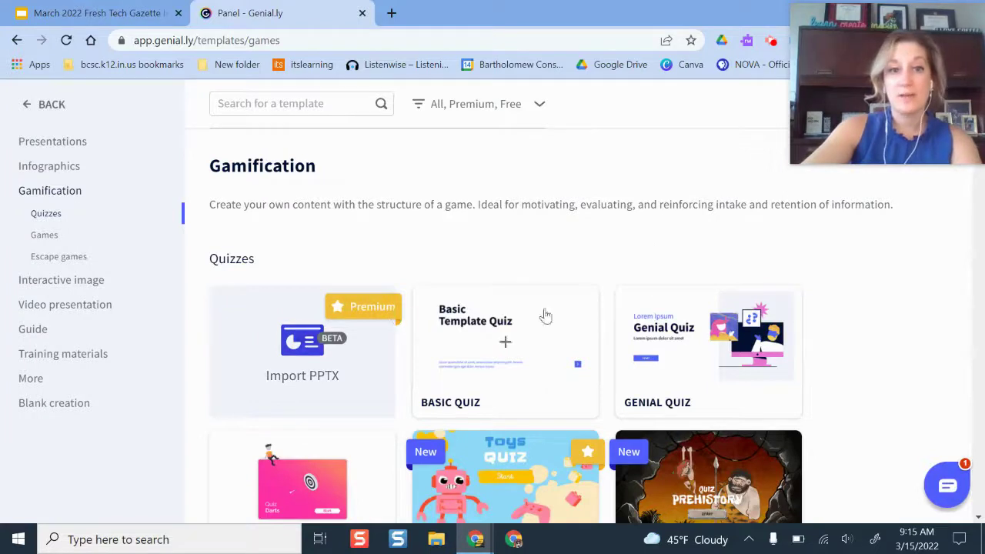
Step: Untick Premium to show only free templates and browse the quiz list
left_click(524, 106)
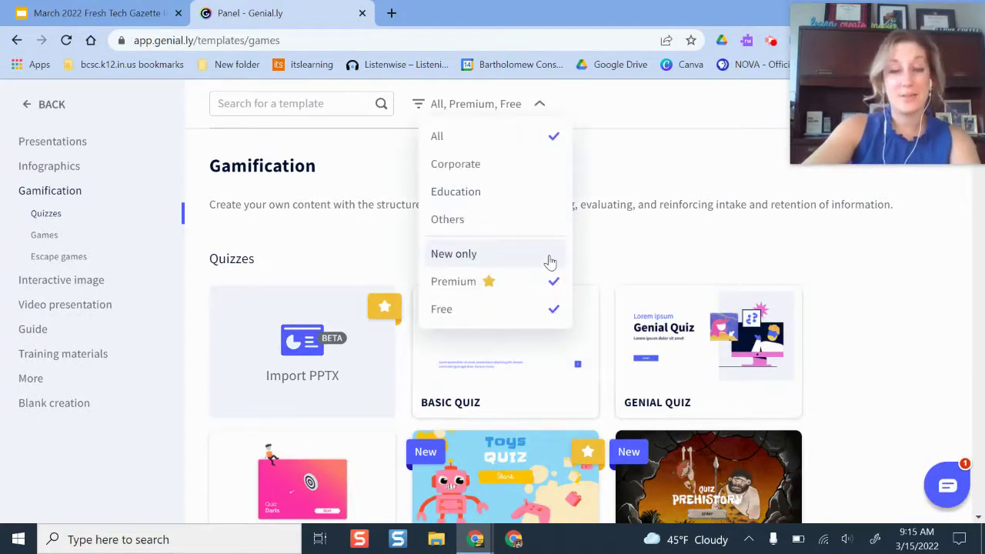
left_click(554, 283)
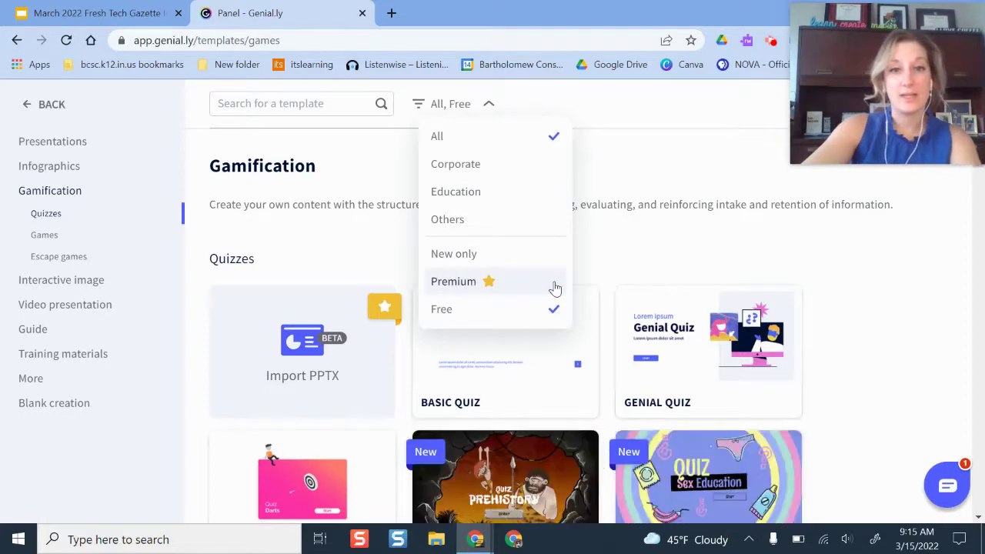
left_click(944, 316)
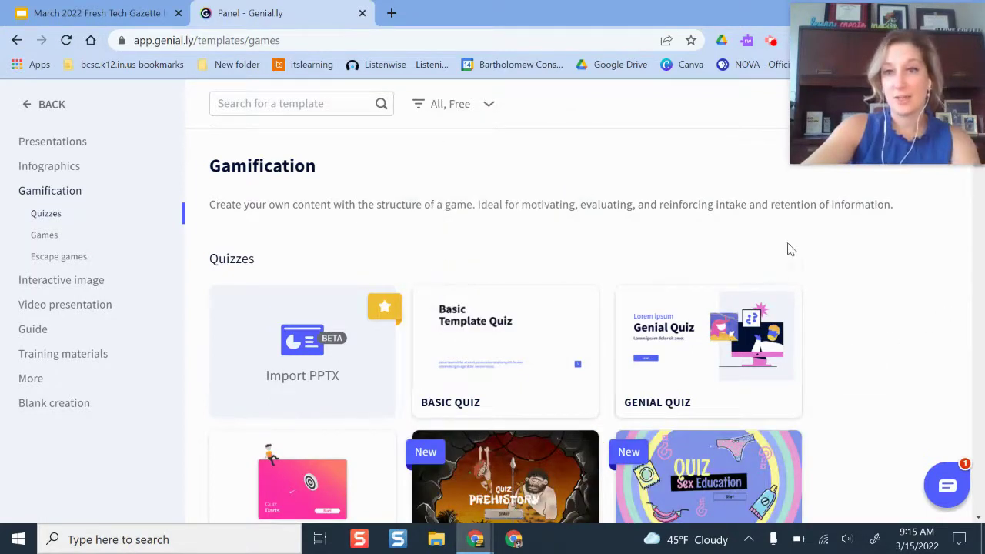
scroll(788, 248, "down", 3)
scroll(801, 239, "down", 2)
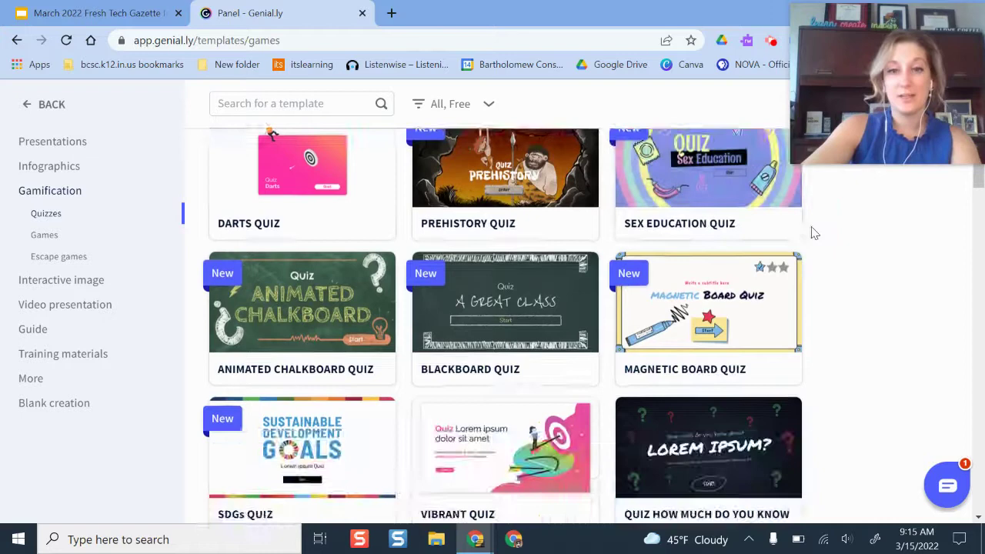
scroll(813, 231, "down", 3)
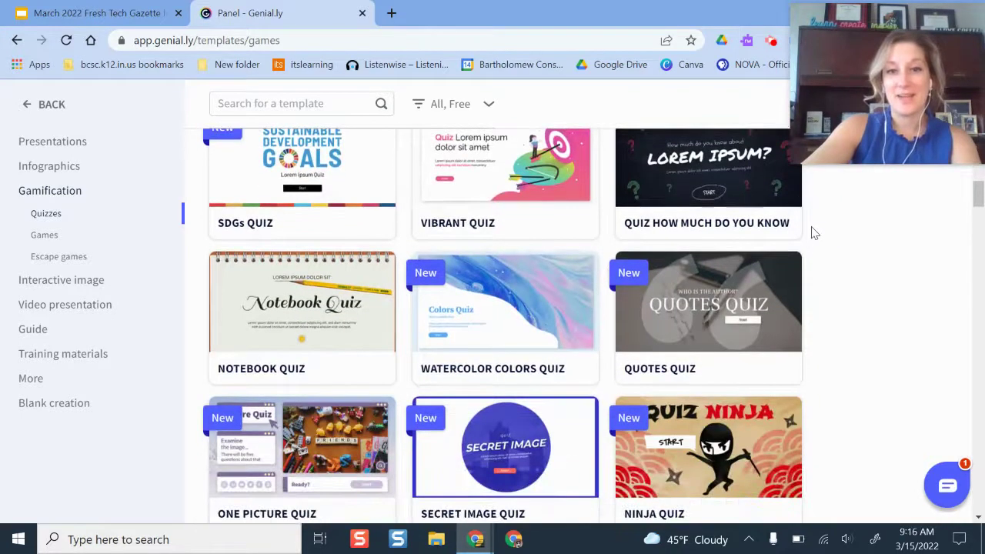
scroll(815, 233, "down", 2)
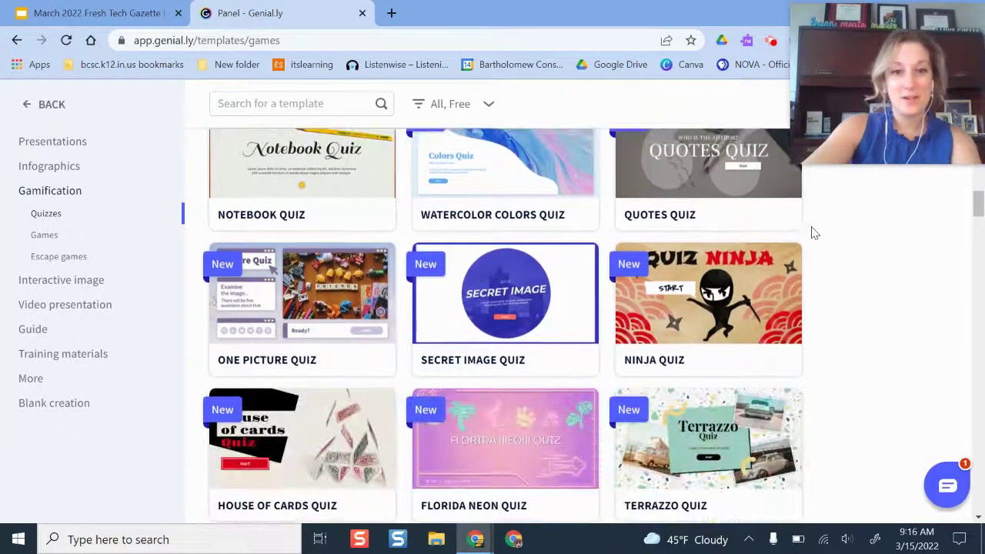
scroll(815, 233, "down", 4)
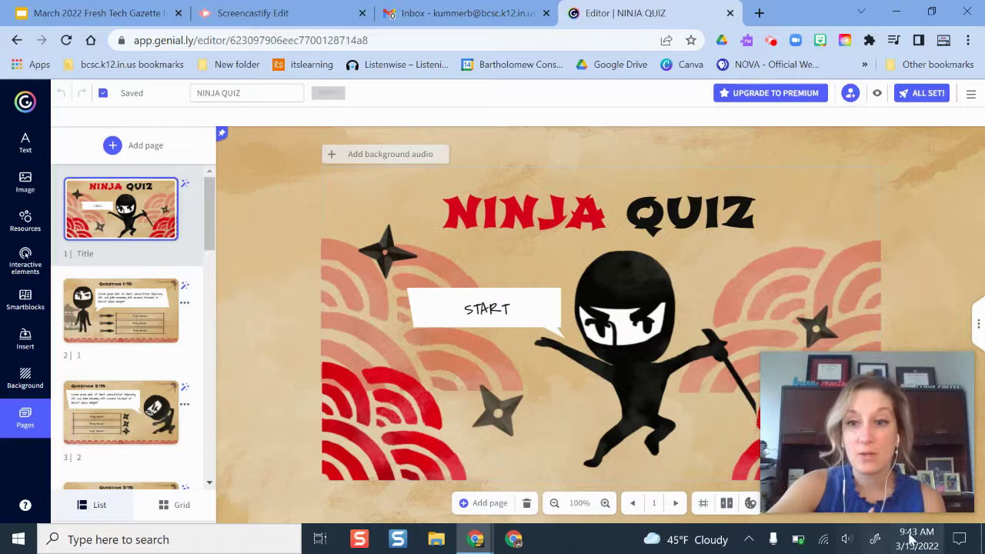
Step: Use the Ninja Quiz template and review its 13 pages from Title to END
left_click_drag(936, 493, 953, 259)
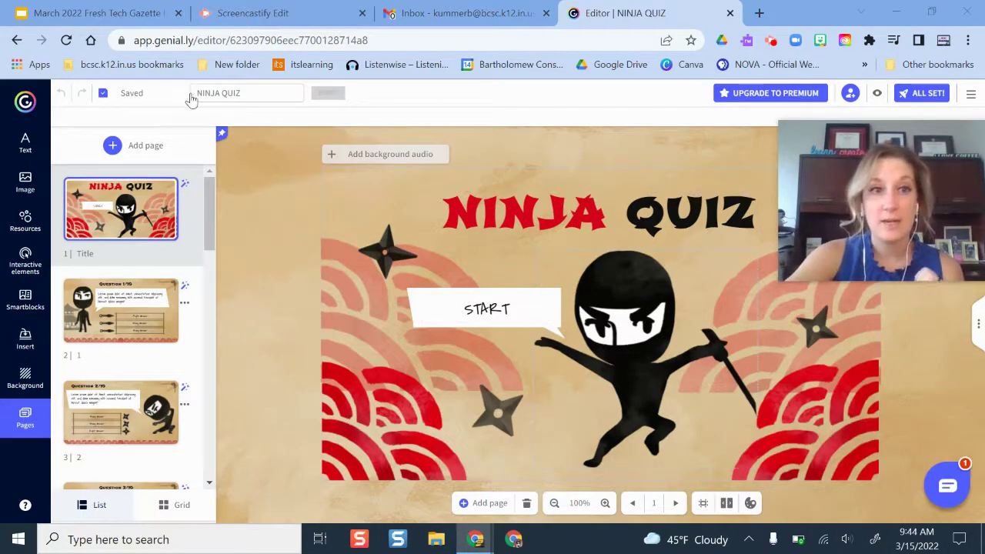
left_click(248, 92)
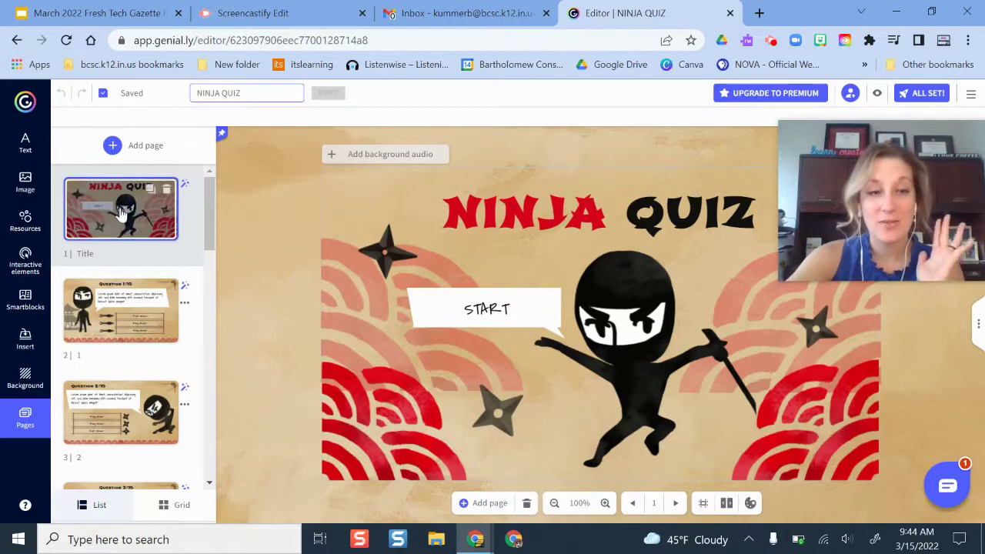
scroll(150, 261, "down", 4)
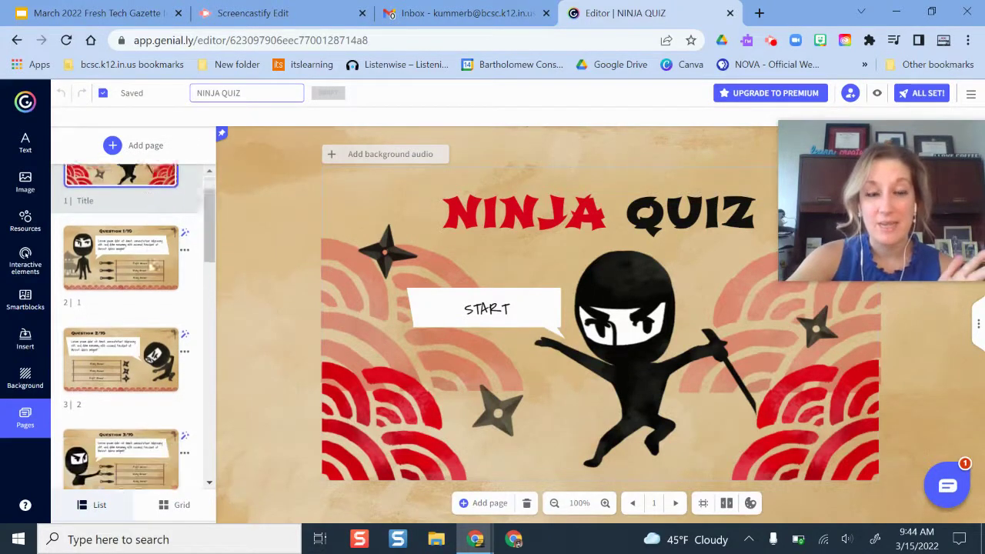
scroll(147, 262, "down", 8)
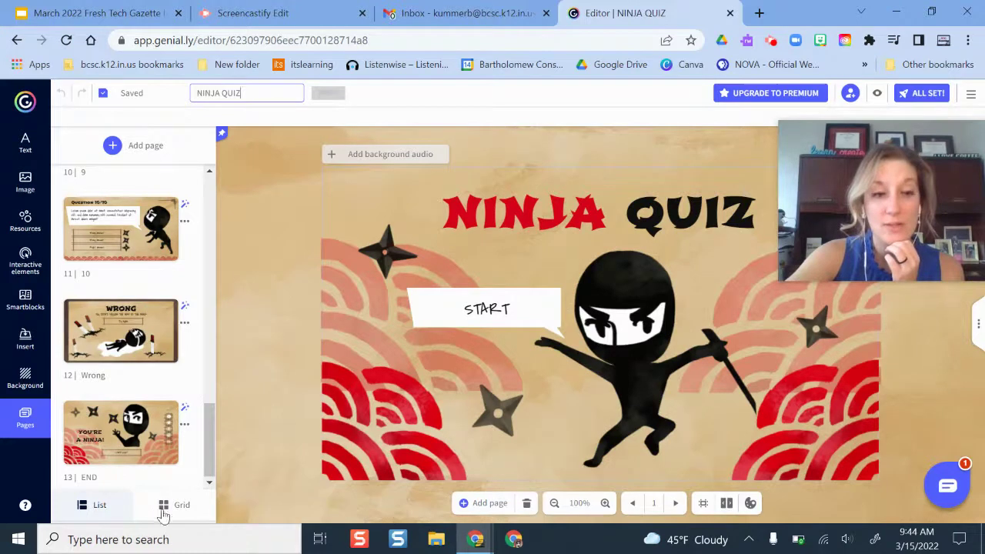
scroll(136, 352, "up", 10)
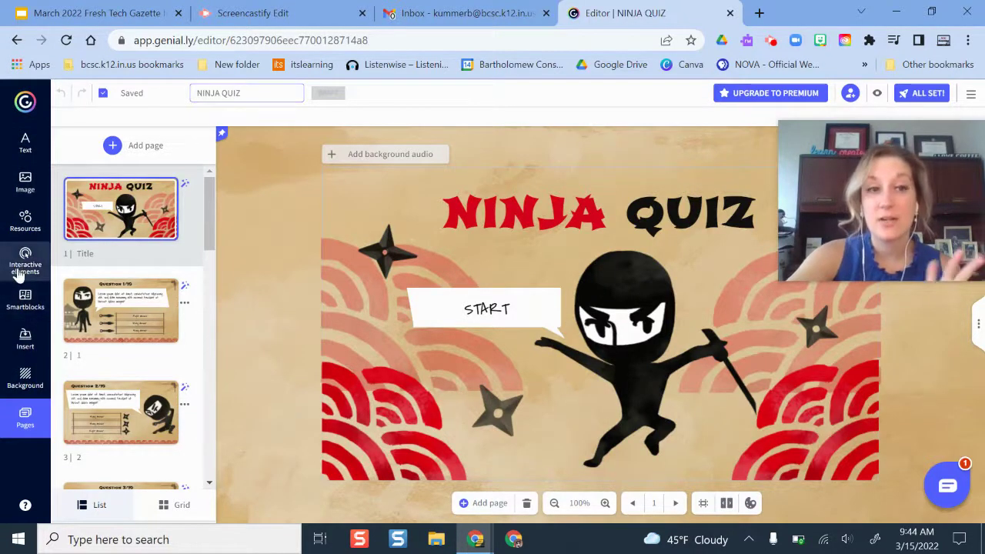
Step: Browse the Interactive elements and Smartblocks panels, then show the audio insert options
left_click(21, 265)
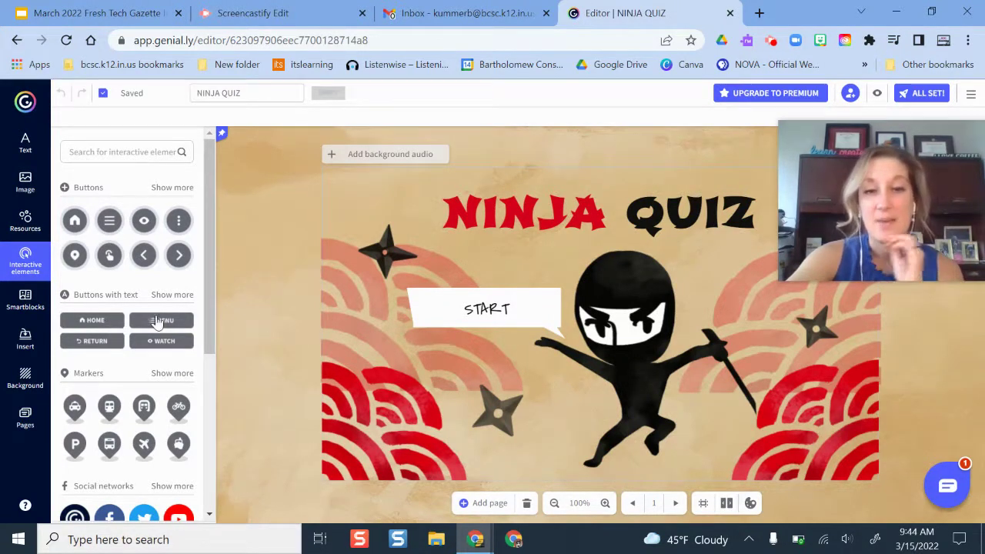
scroll(116, 308, "down", 3)
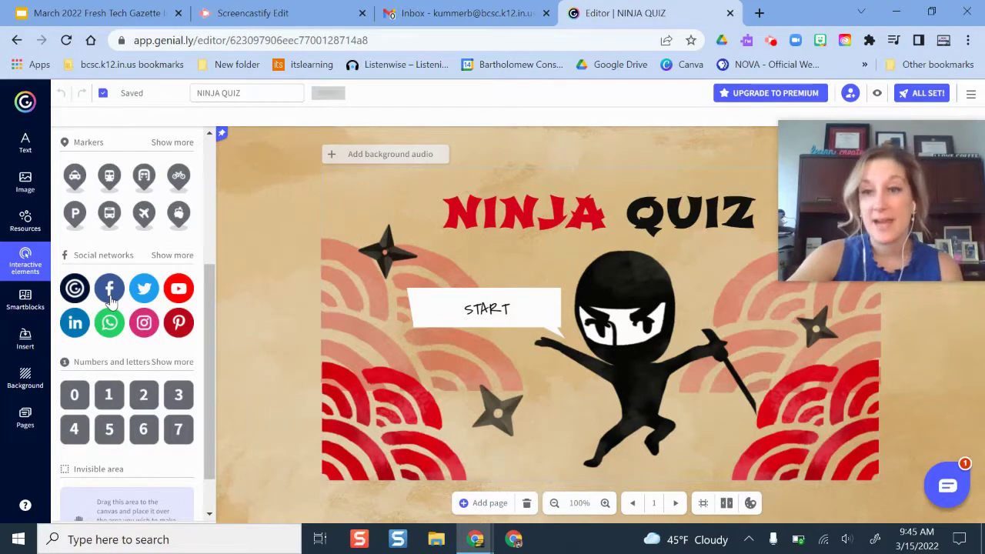
left_click(12, 305)
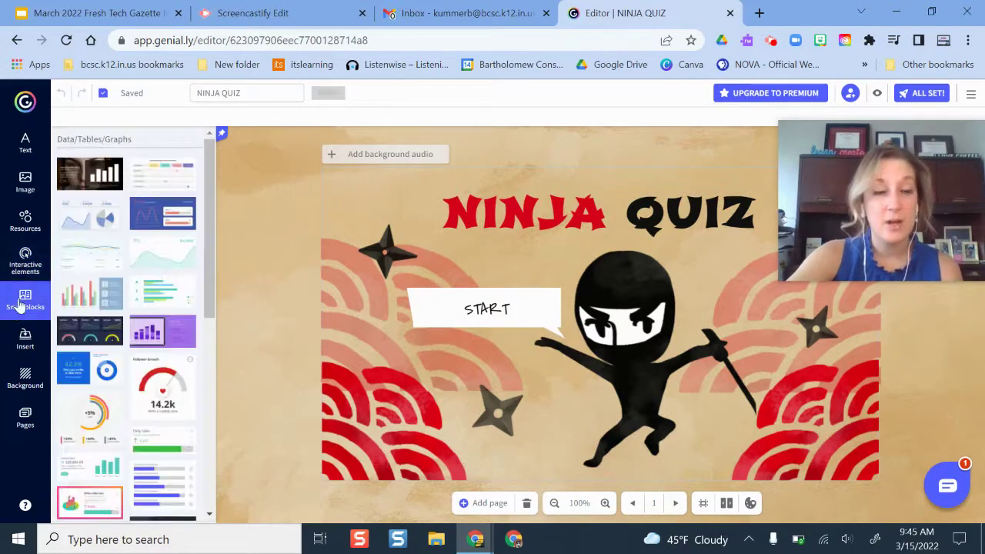
scroll(142, 346, "down", 2)
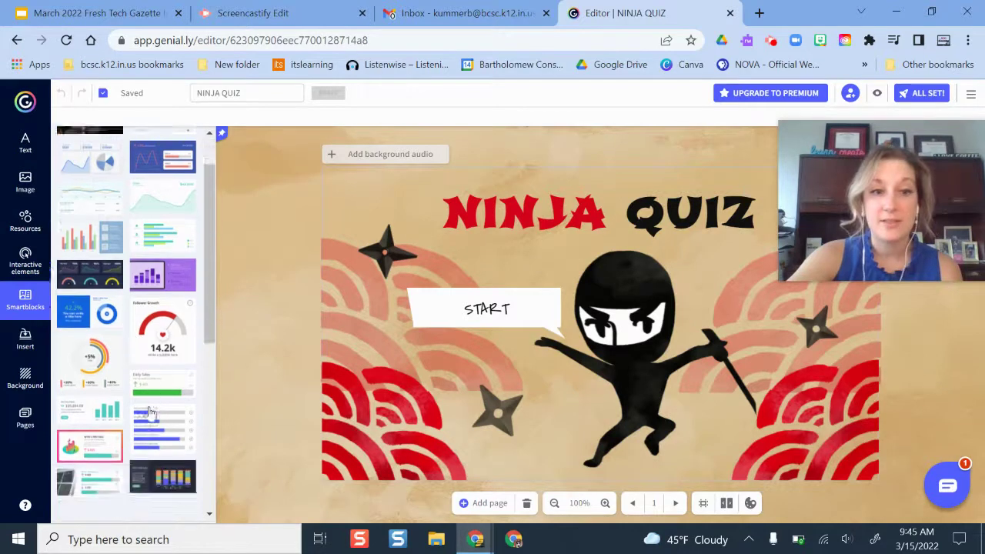
scroll(142, 308, "down", 2)
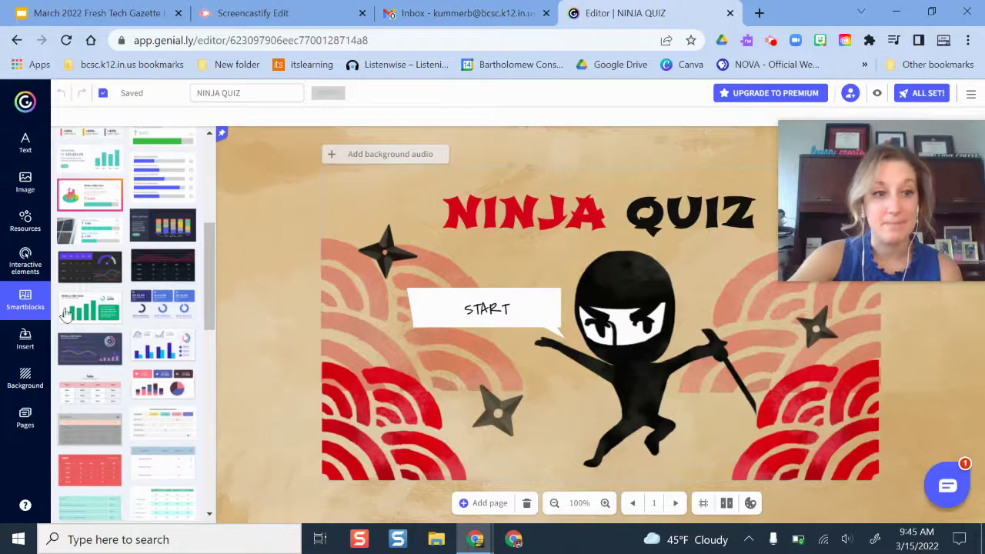
left_click(21, 340)
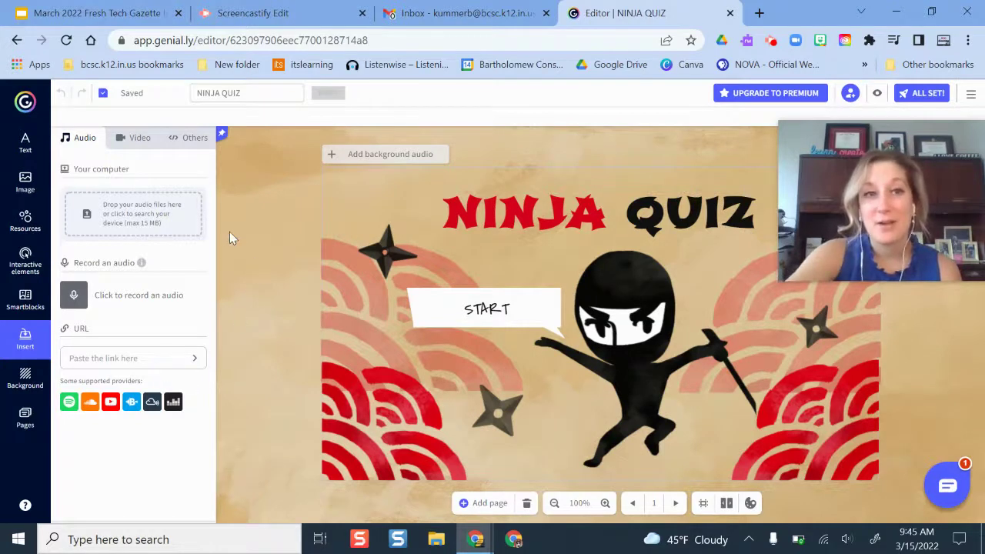
Step: Check the Video and Others insert options, list the quiz pages, and open the main menu
left_click(137, 137)
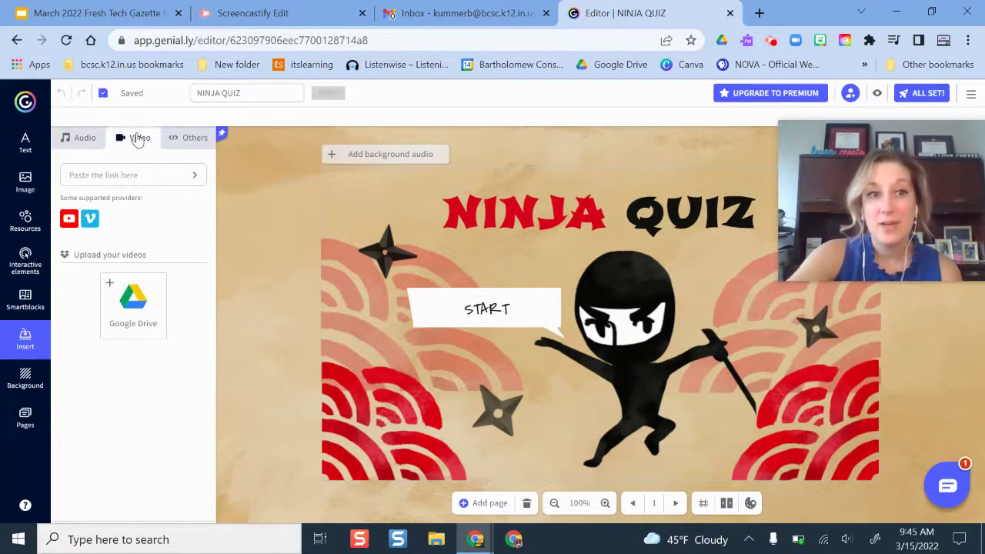
left_click(189, 142)
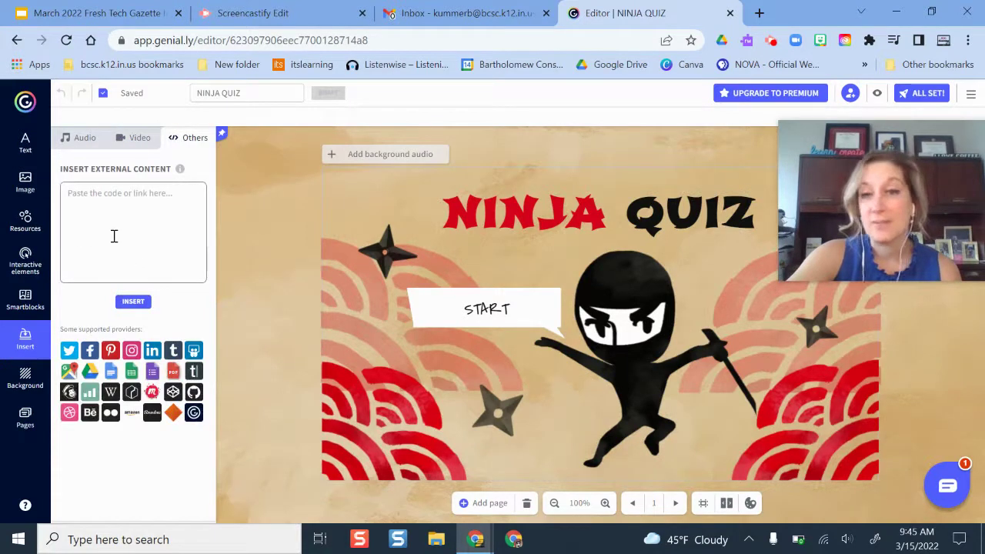
left_click(25, 418)
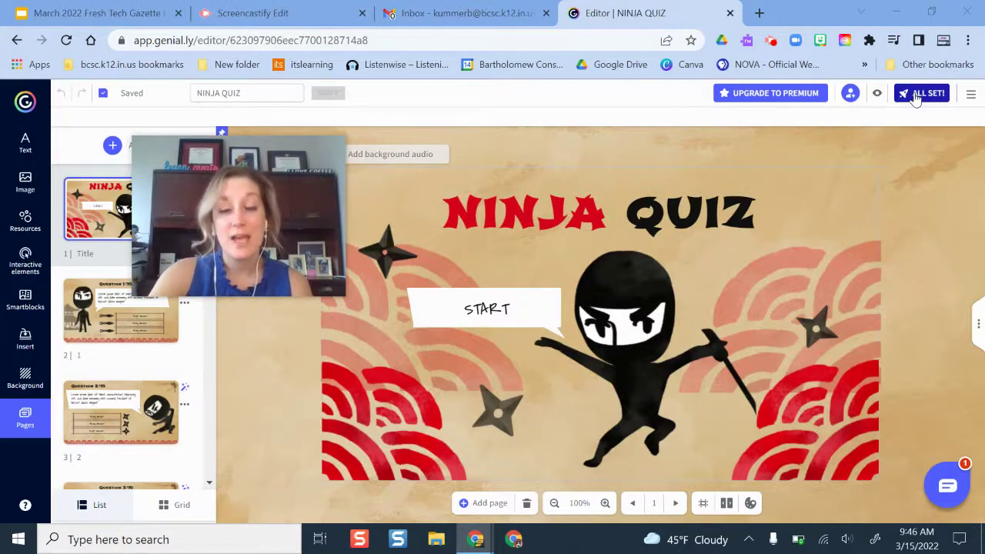
left_click(972, 93)
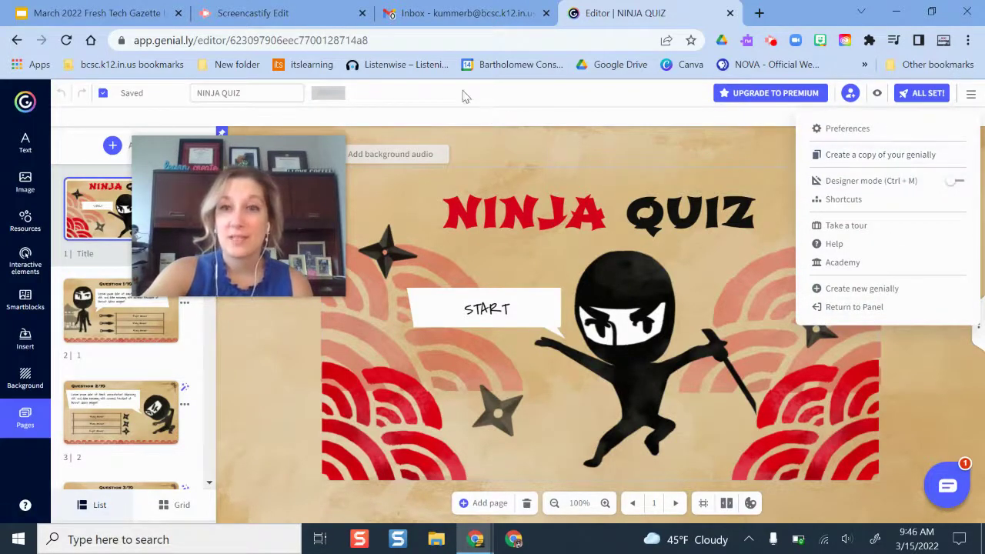
Step: Close the main menu, returning to the title page and page list
left_click(616, 107)
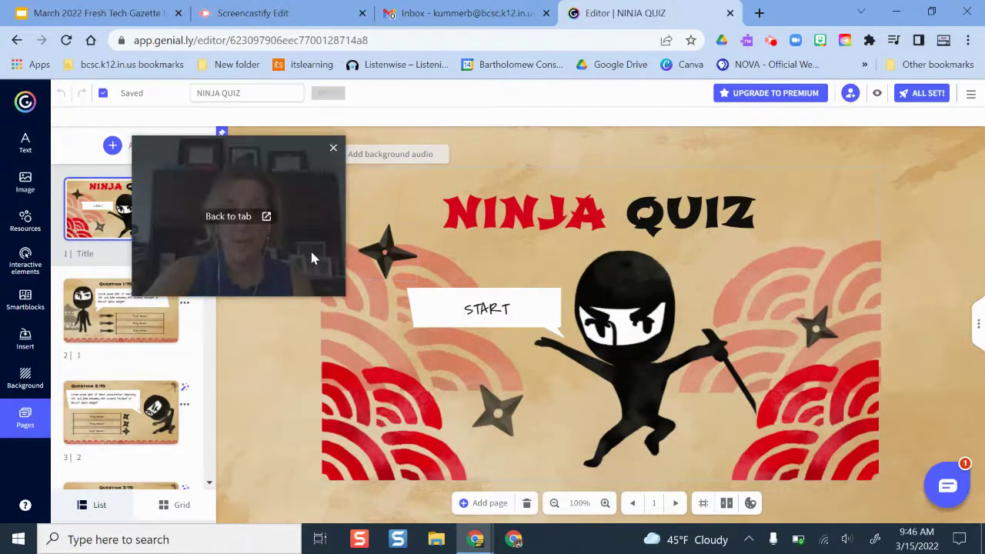
left_click_drag(310, 248, 971, 171)
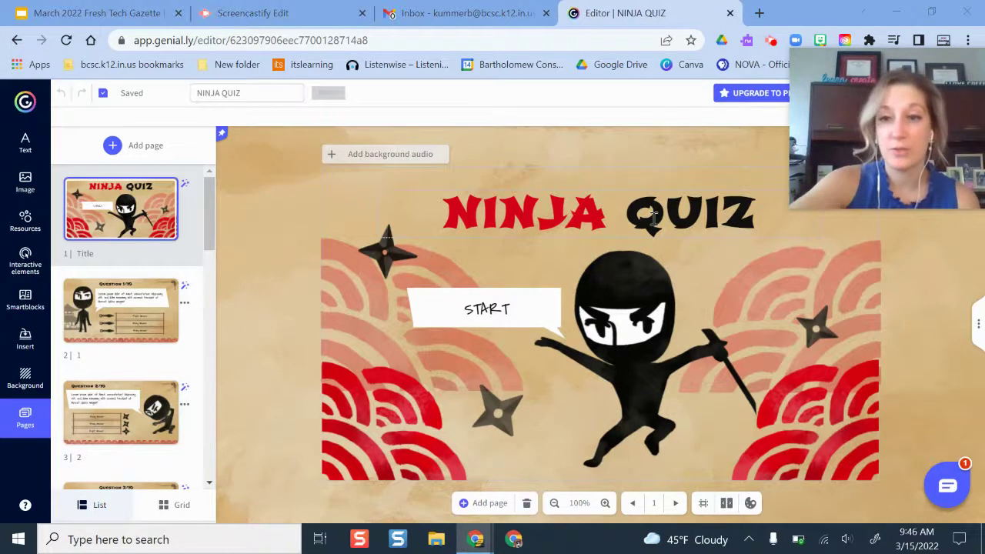
Step: Switch the quiz navigation from Microsite to Standard in the page settings panel, then close it
left_click(978, 333)
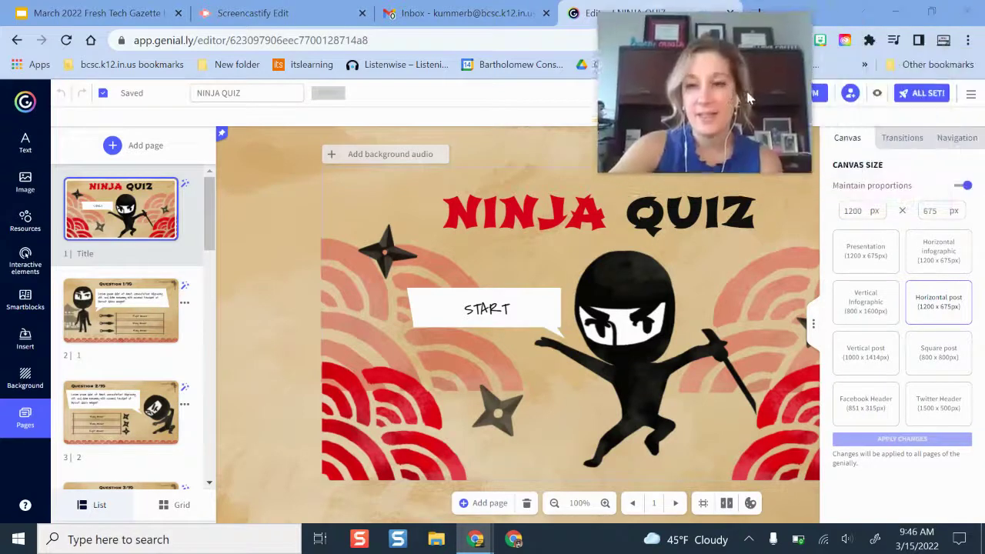
left_click(901, 140)
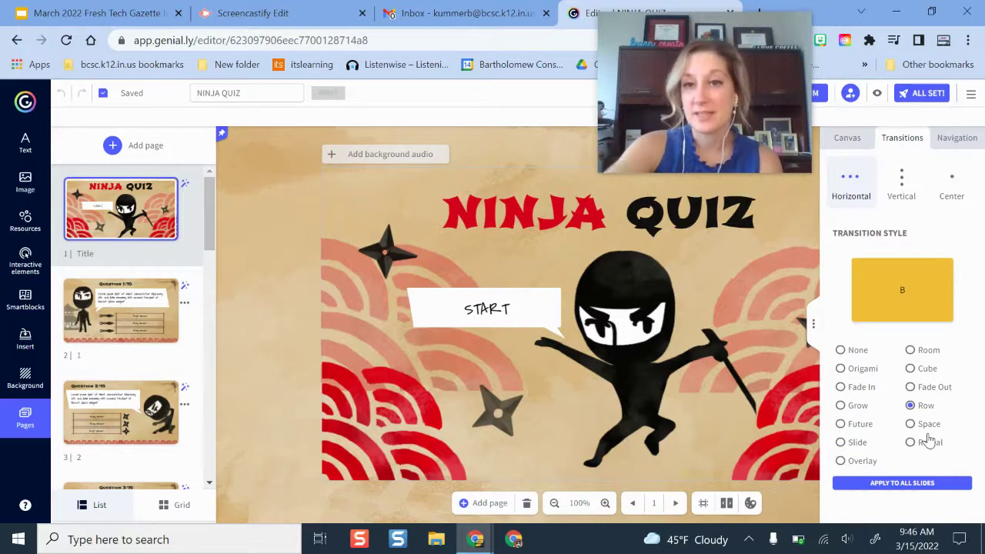
left_click(955, 140)
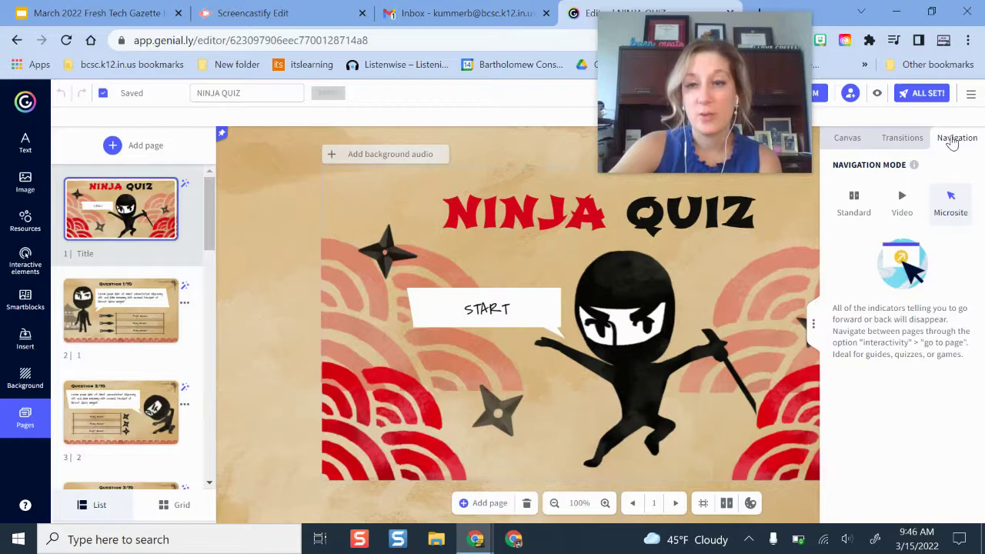
left_click(848, 219)
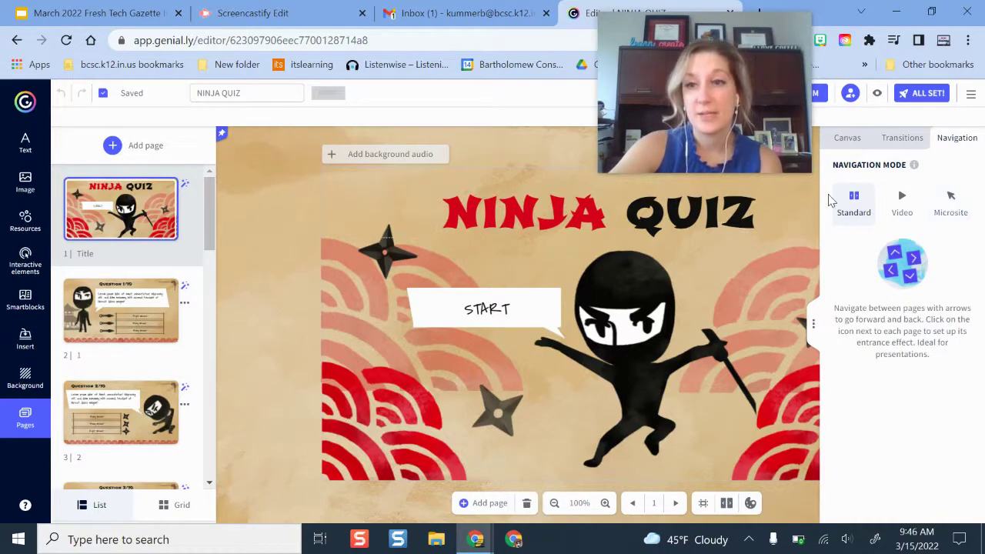
left_click(813, 333)
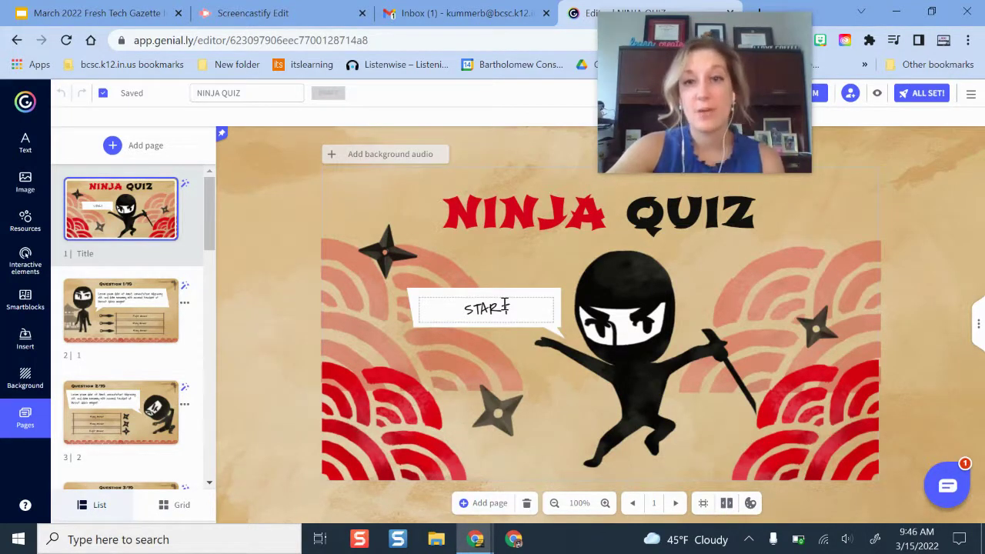
Step: Select the START text box beside the ninja artwork on the title page
left_click(479, 309)
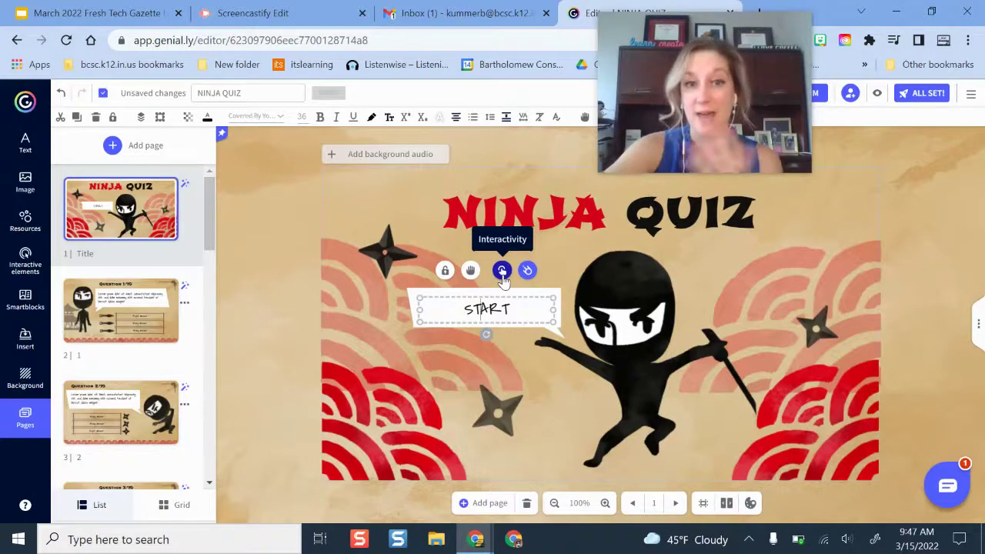
Step: Give the START button a Go to page > Next page interaction and save it
left_click(502, 271)
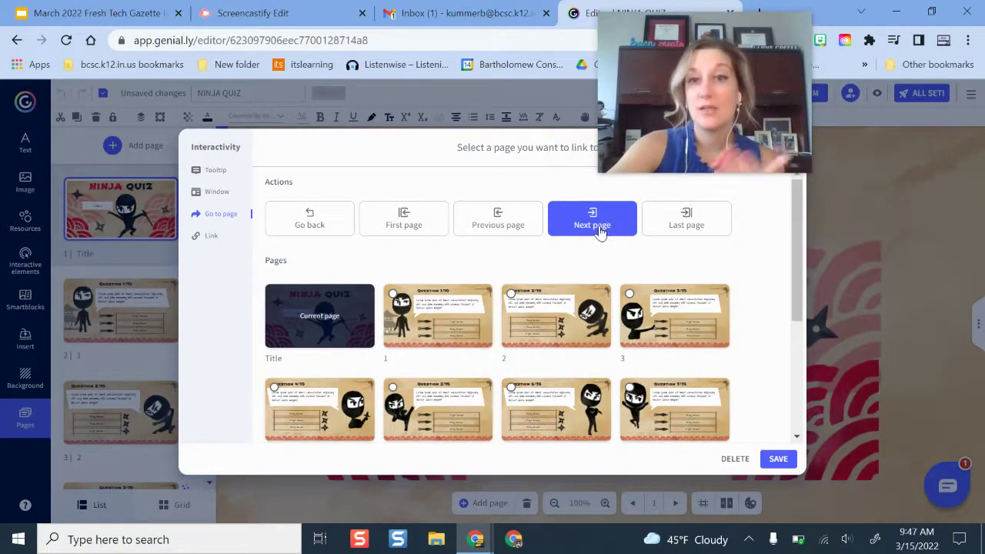
scroll(378, 235, "down", 3)
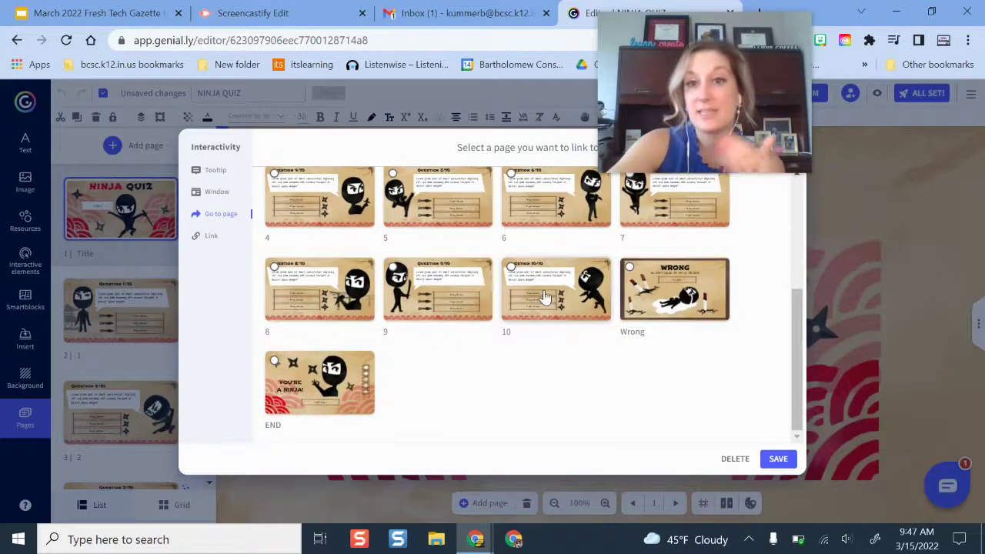
scroll(544, 296, "up", 3)
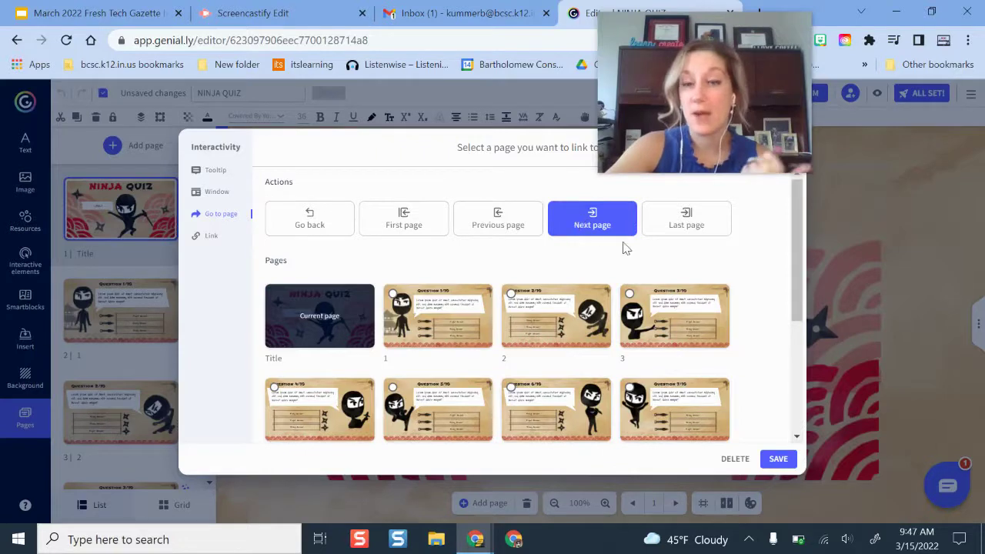
left_click(778, 459)
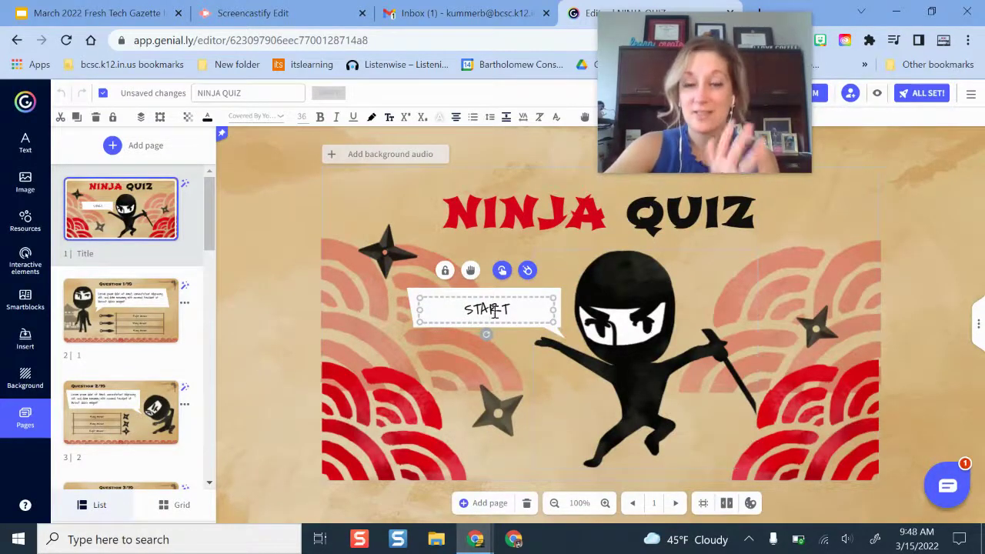
Step: Add a new page using the Title template after the quiz's title page
left_click(100, 335)
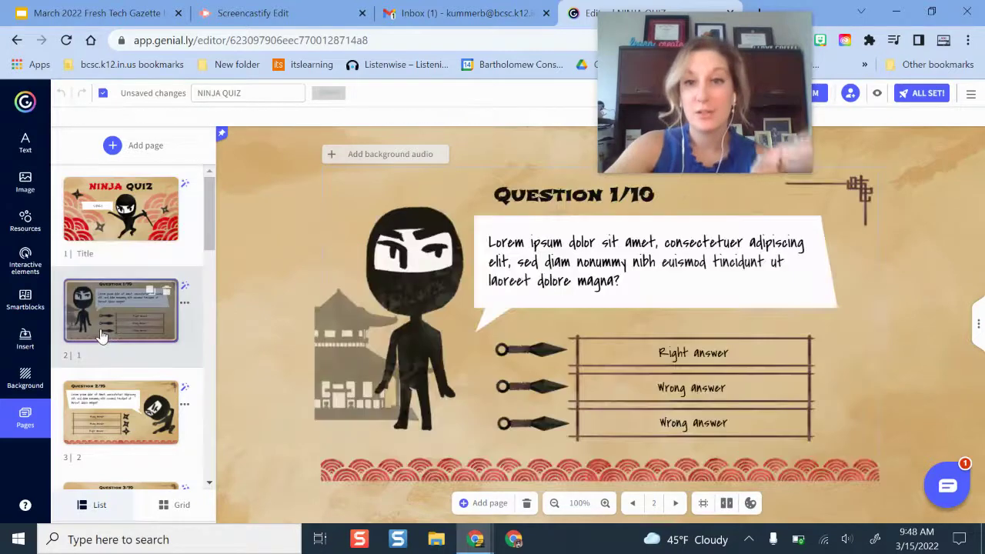
double_click(639, 254)
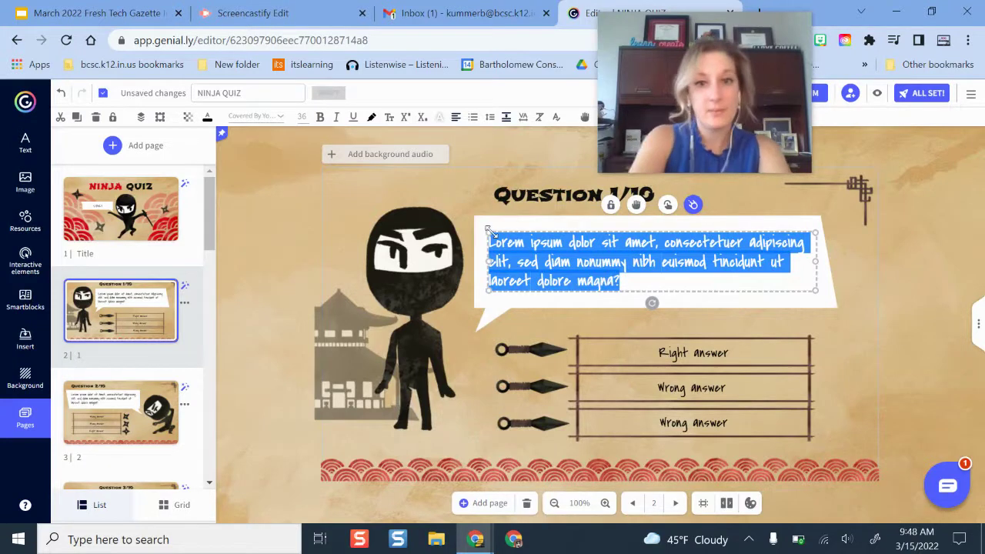
left_click(118, 233)
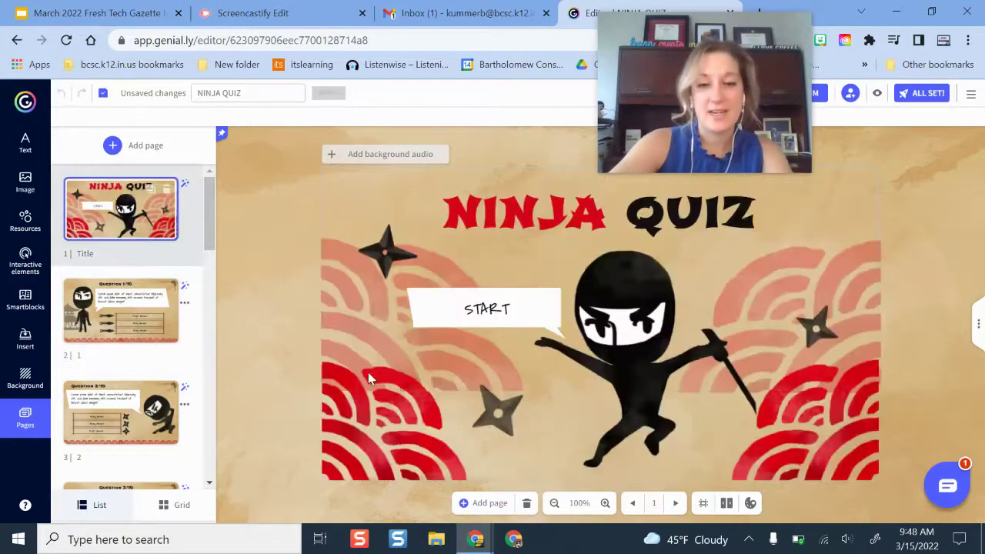
left_click(470, 502)
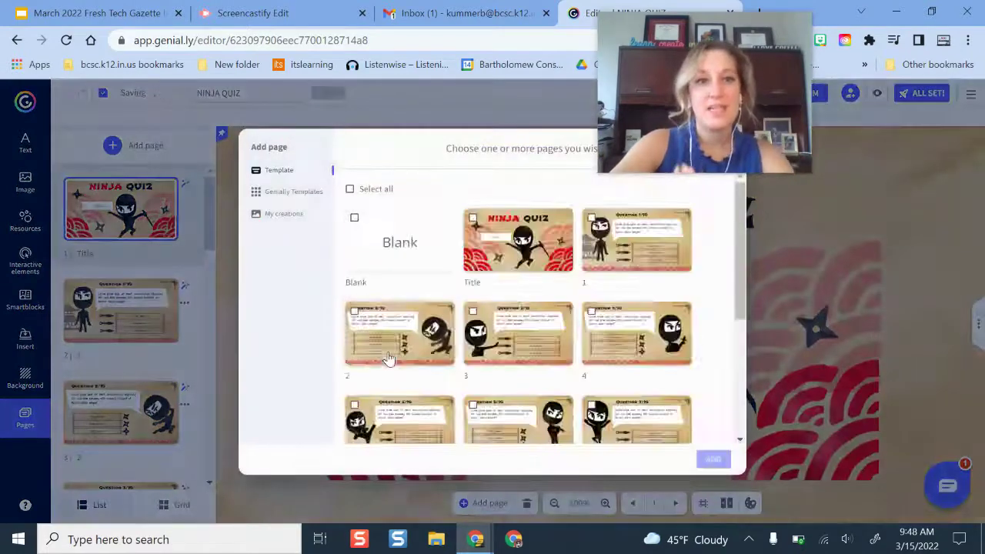
scroll(599, 315, "down", 5)
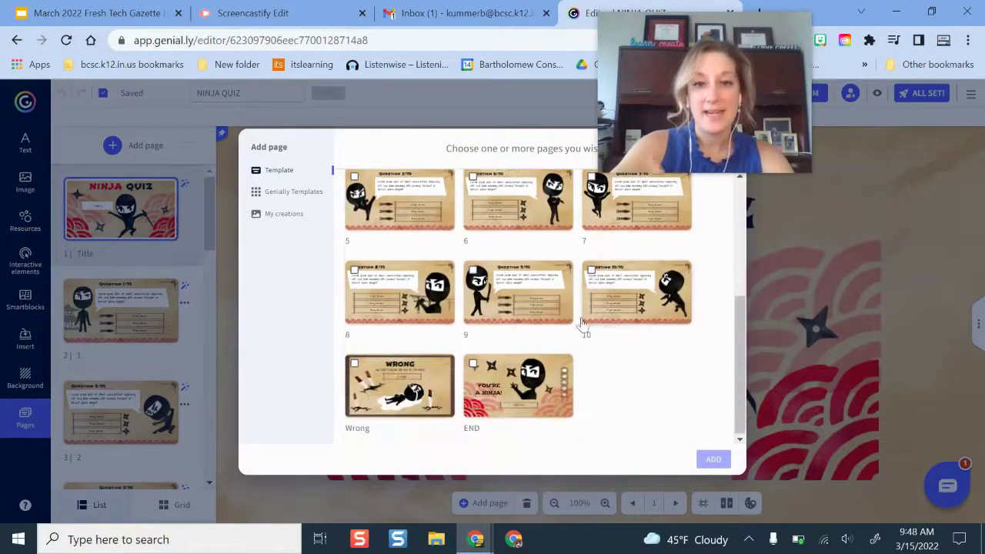
scroll(585, 352, "up", 5)
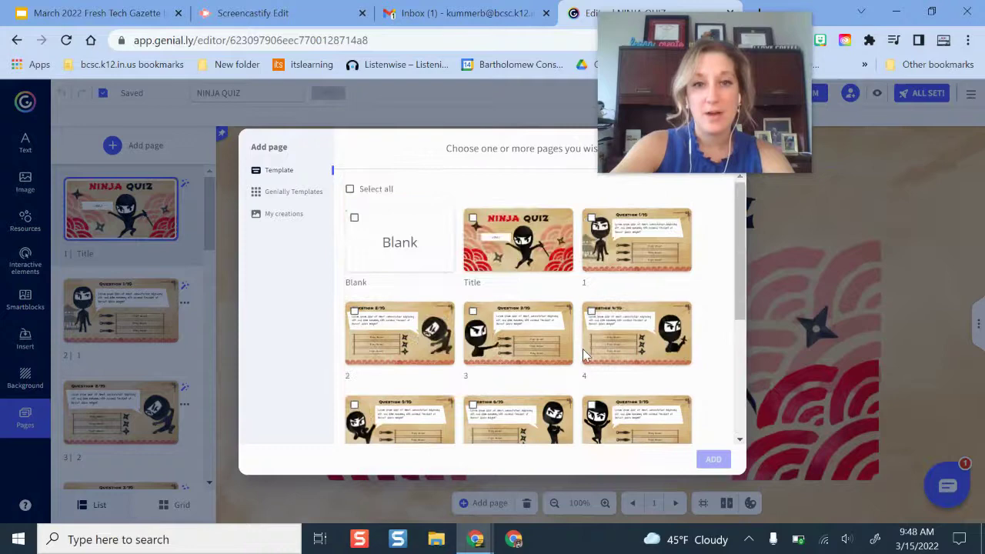
left_click(504, 246)
left_click(714, 460)
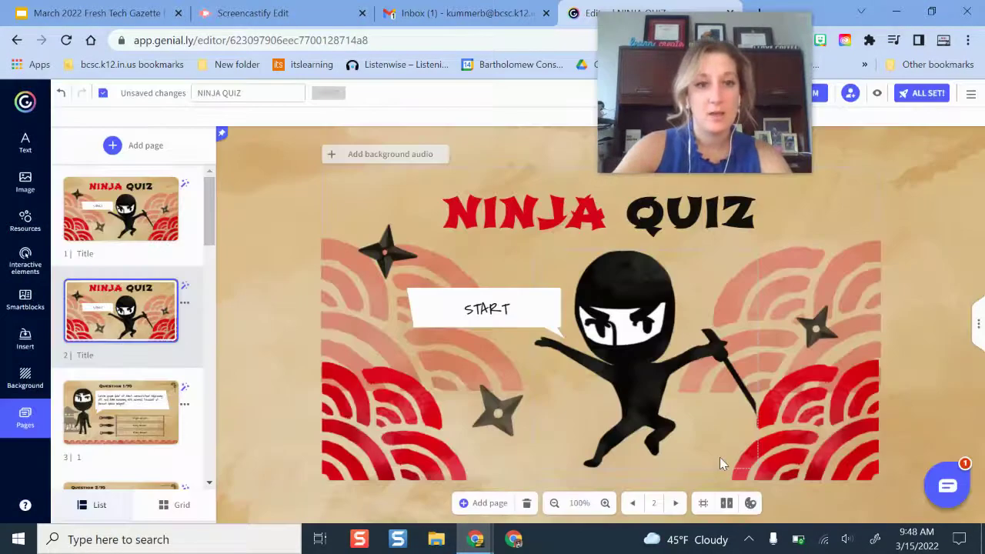
Step: Clear the START placeholder text on the new page
left_click(485, 310)
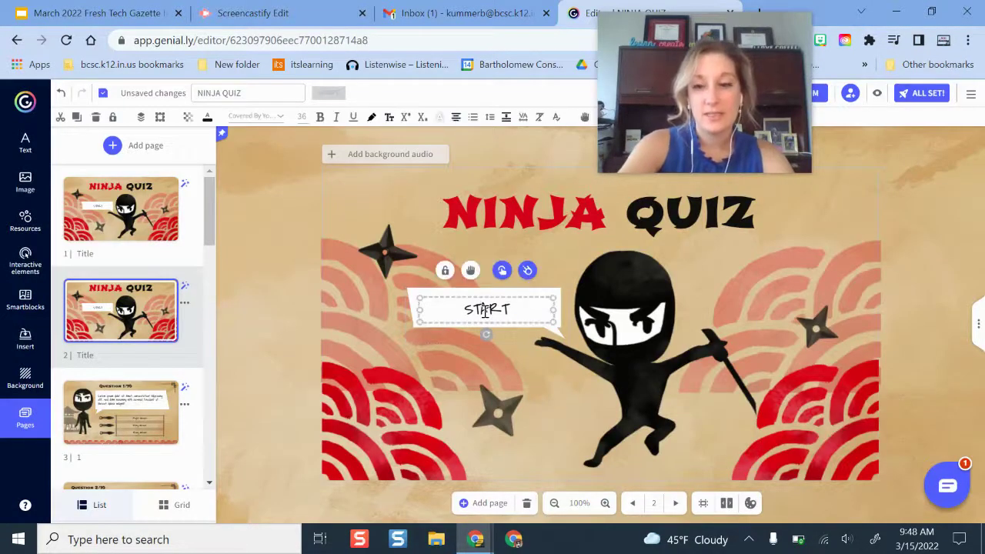
double_click(485, 310)
key("BackSpace")
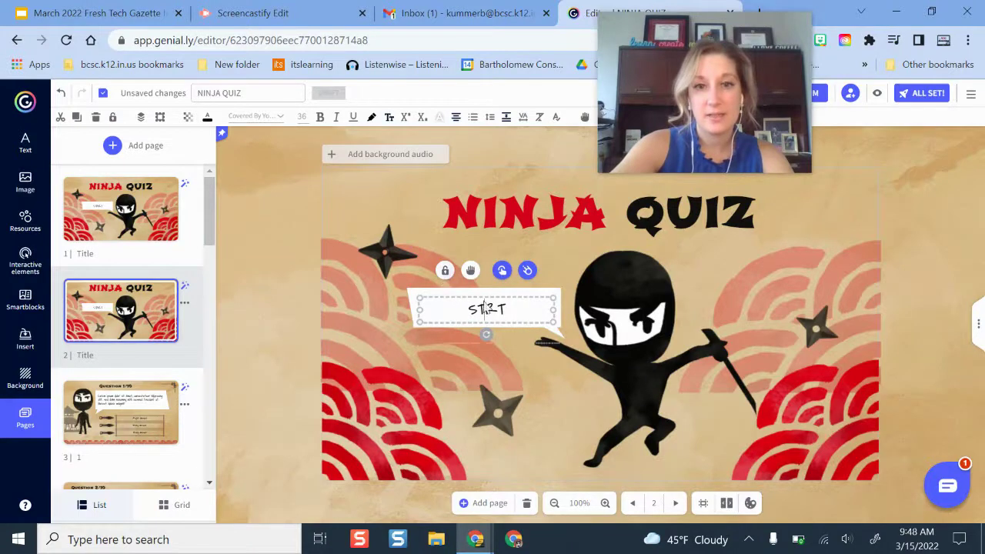
left_click_drag(521, 305, 366, 324)
key("BackSpace")
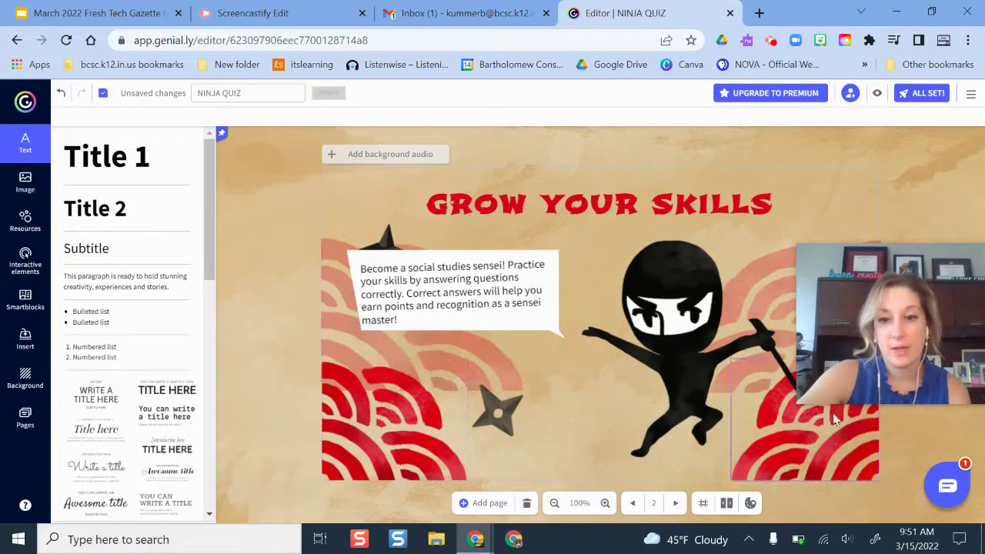
Step: Open the page navigation settings and the options for page 2
left_click(726, 504)
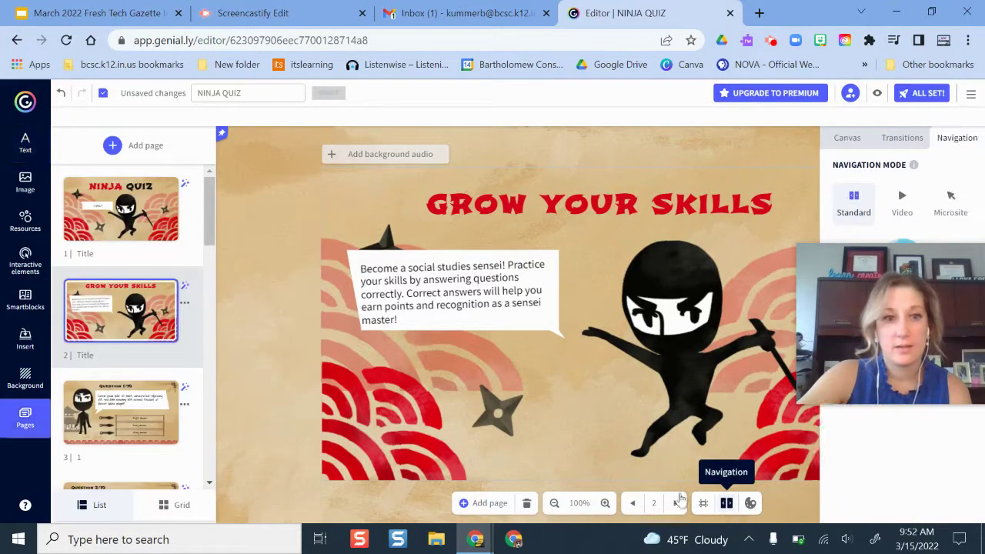
left_click(185, 303)
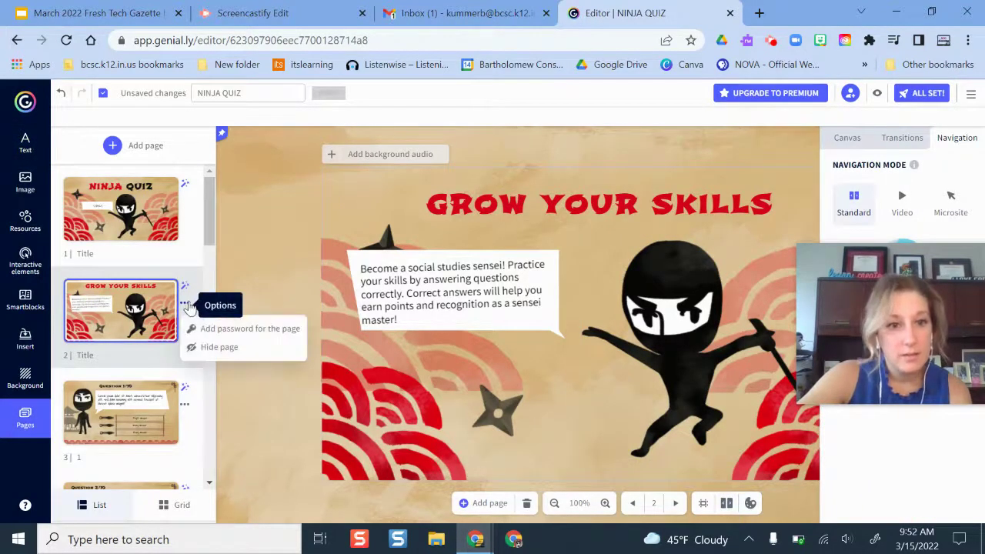
left_click_drag(945, 296, 659, 134)
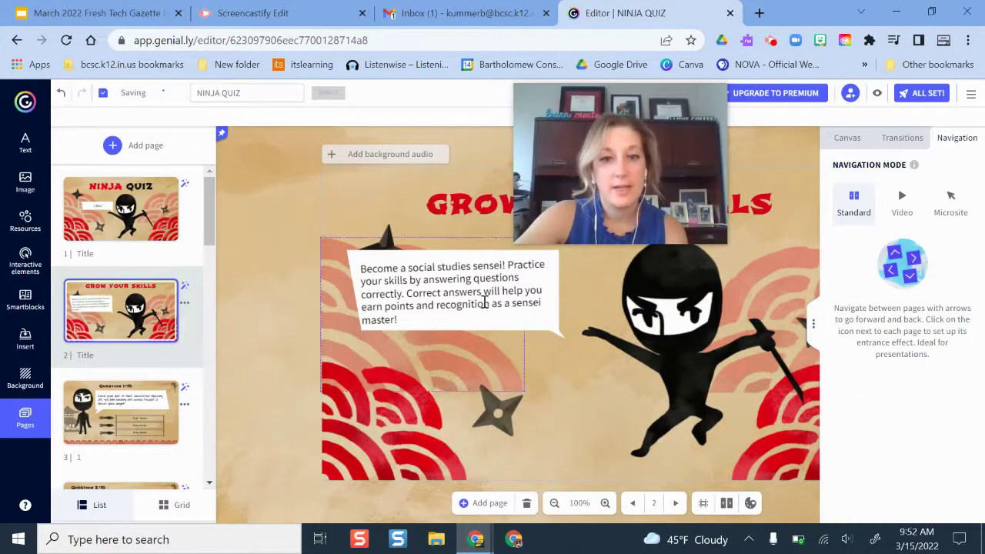
Step: Link the ninja image on page 2 to the next page, then view Question 1/10
left_click(586, 295)
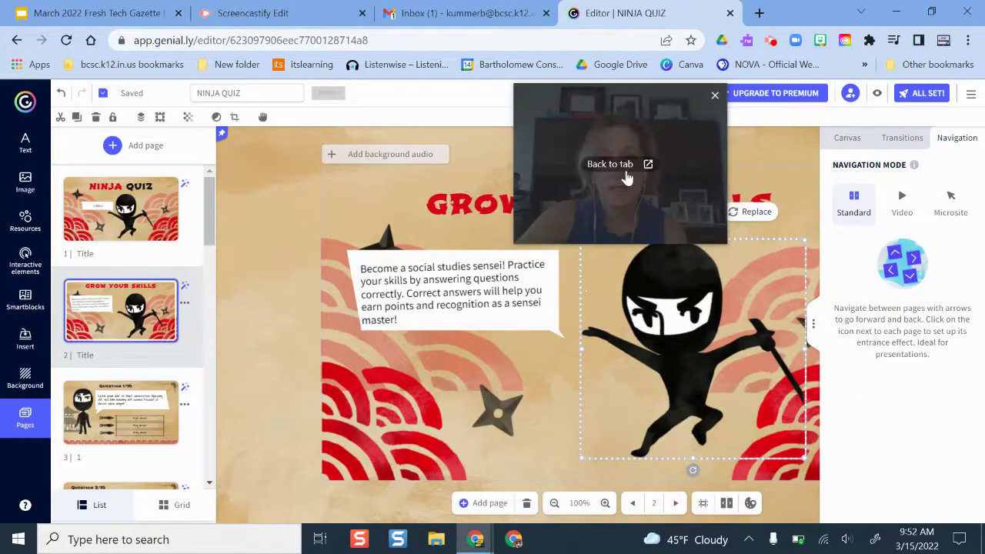
left_click_drag(686, 158, 923, 72)
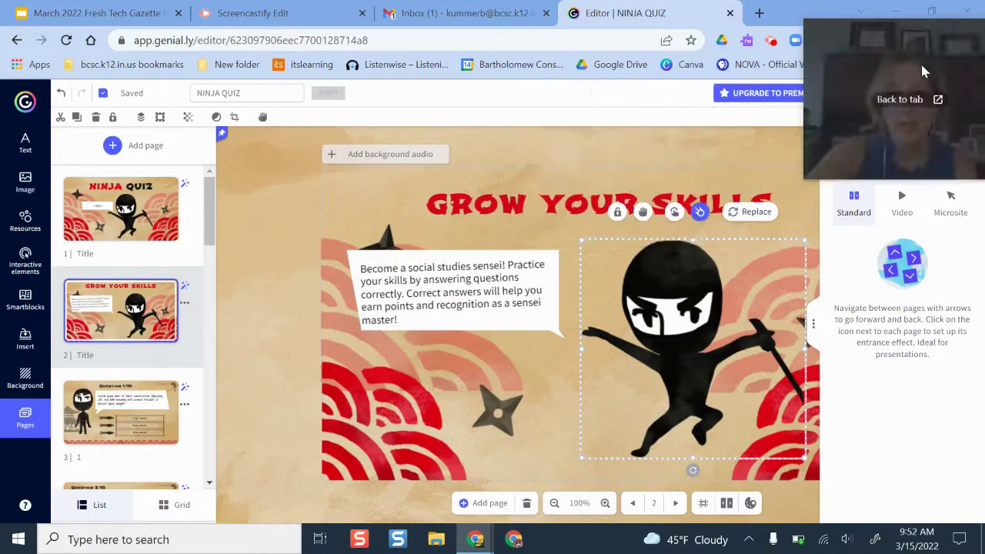
left_click(674, 212)
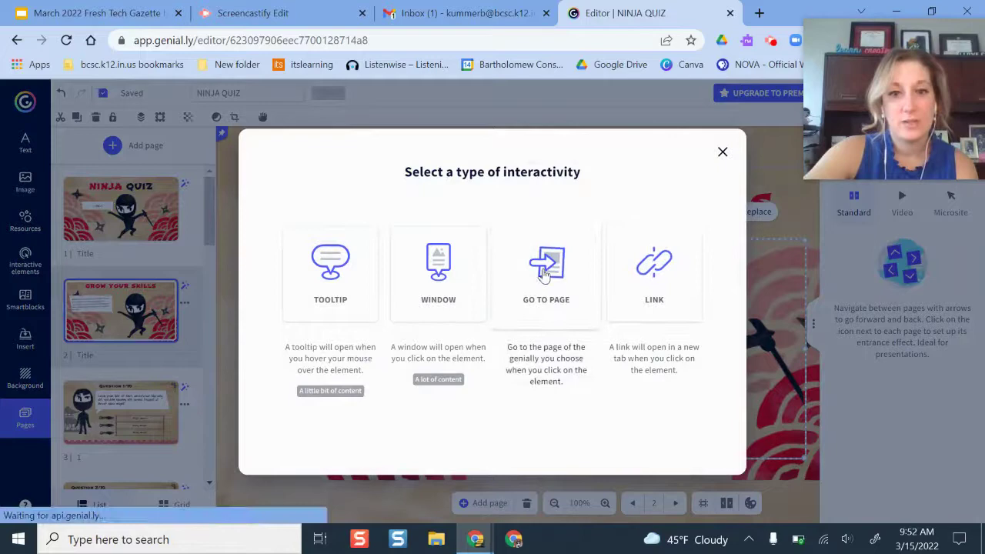
left_click(546, 271)
left_click(593, 221)
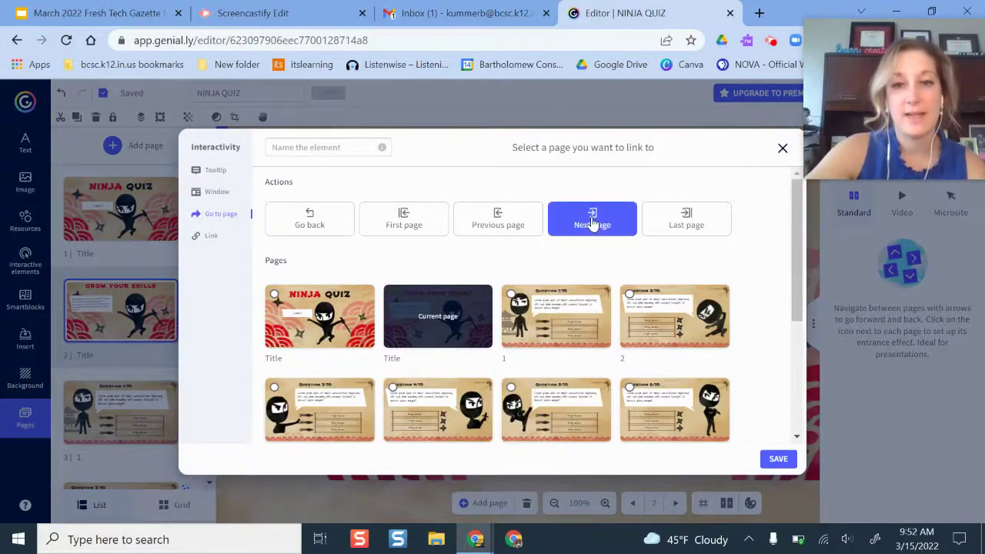
left_click(779, 459)
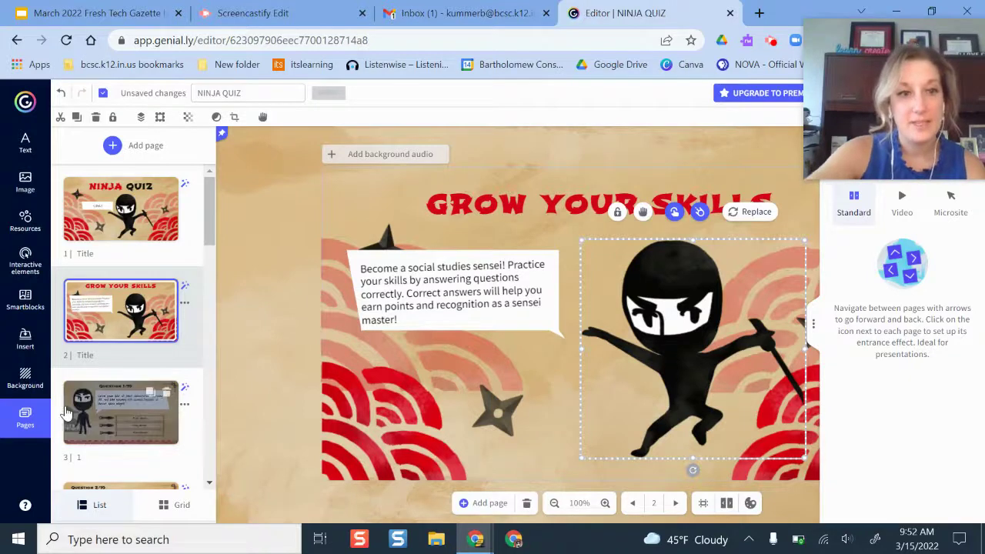
left_click(113, 422)
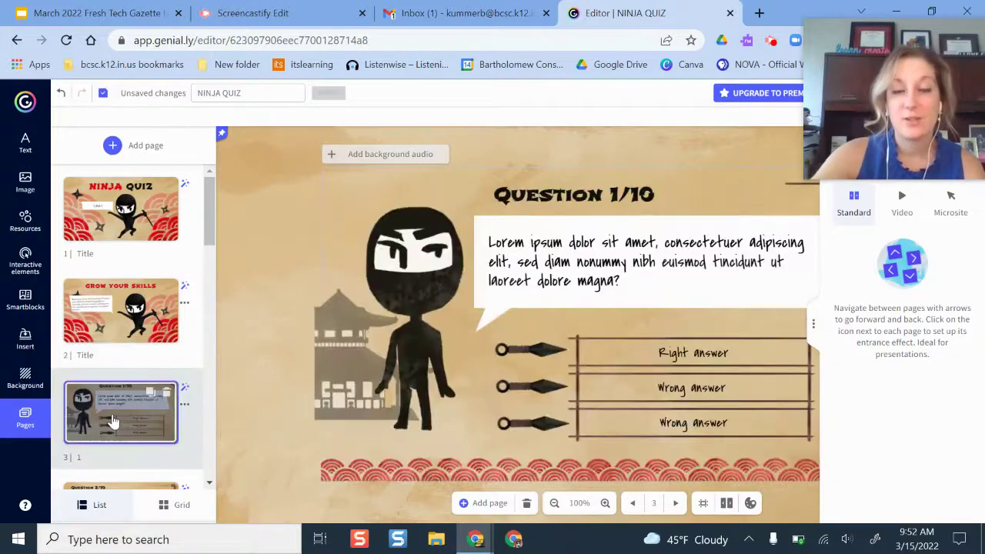
Step: Enter the question 'What is the capital of Egypt?' with 'Cairo' as the first answer
left_click(817, 326)
double_click(569, 265)
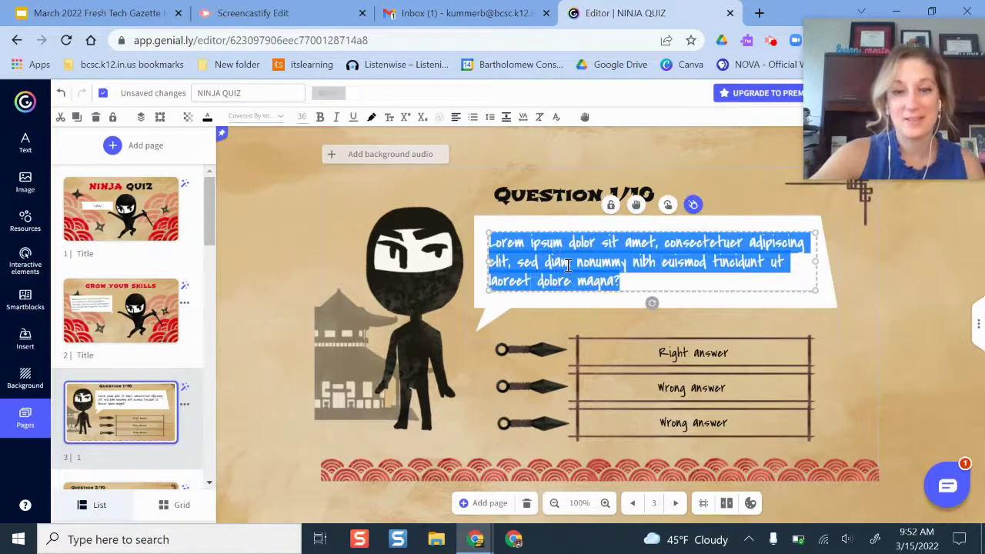
type("What ")
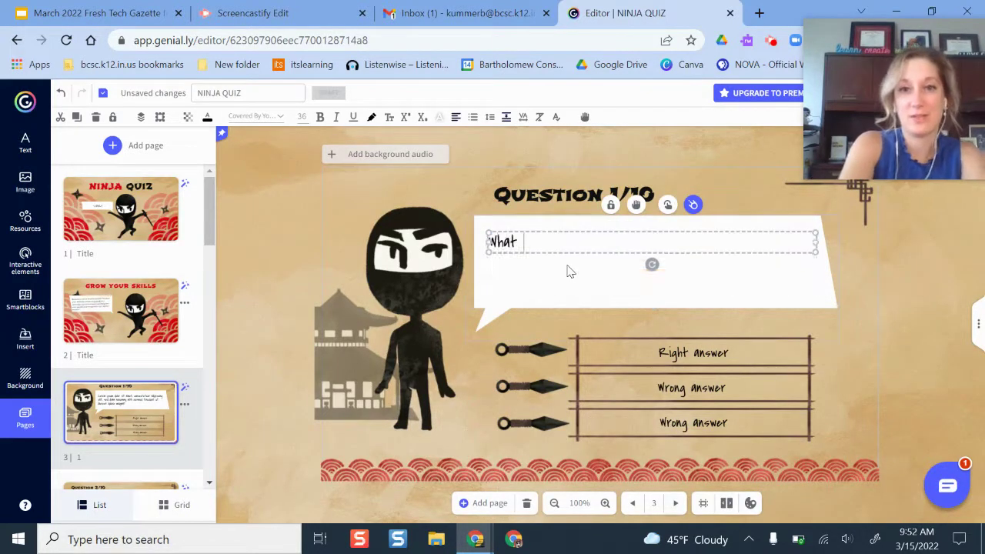
type("is the")
type("capital of Egypt?")
double_click(695, 352)
type("Cairo")
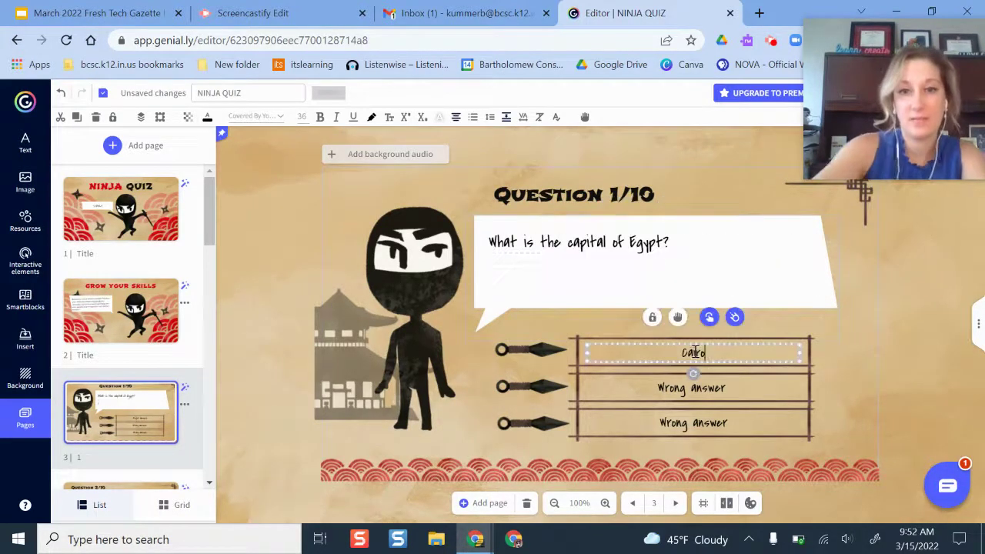
double_click(735, 388)
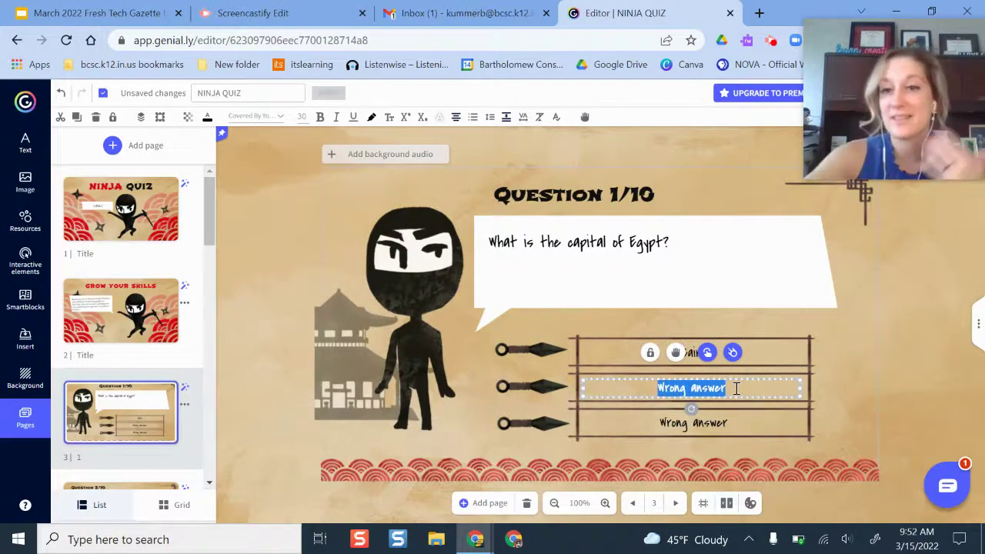
left_click(889, 308)
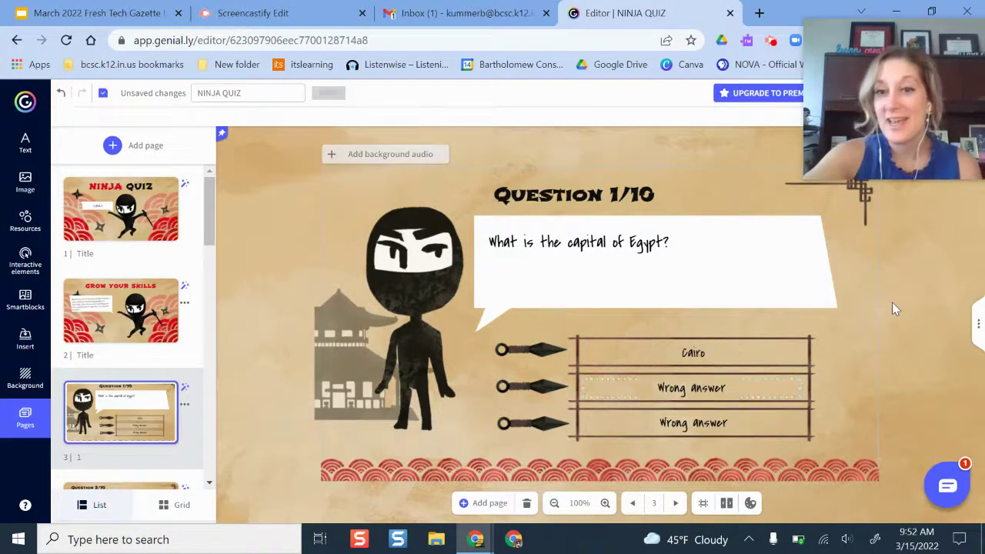
Step: Replace the Cairo answer's old link with a Go to page link to the next page
left_click(701, 350)
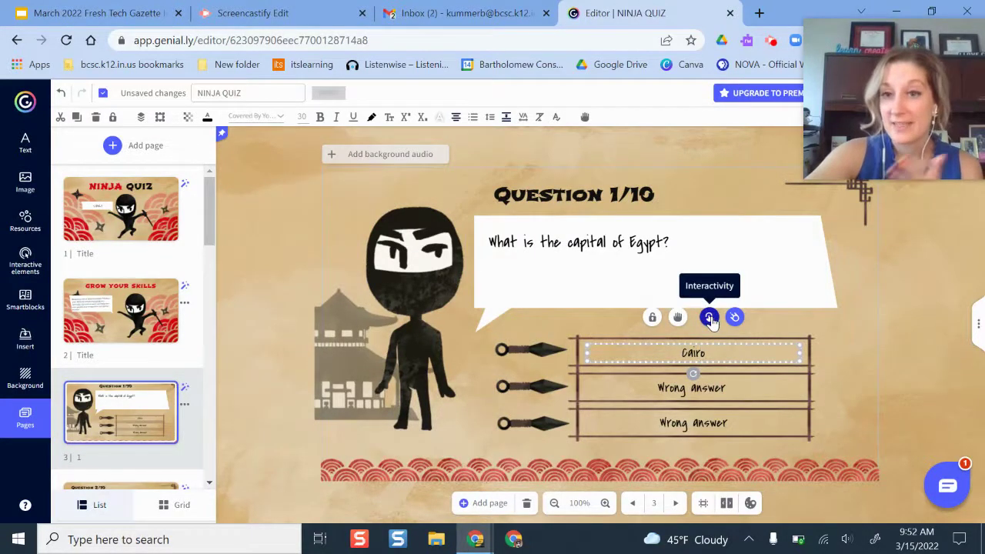
left_click(709, 318)
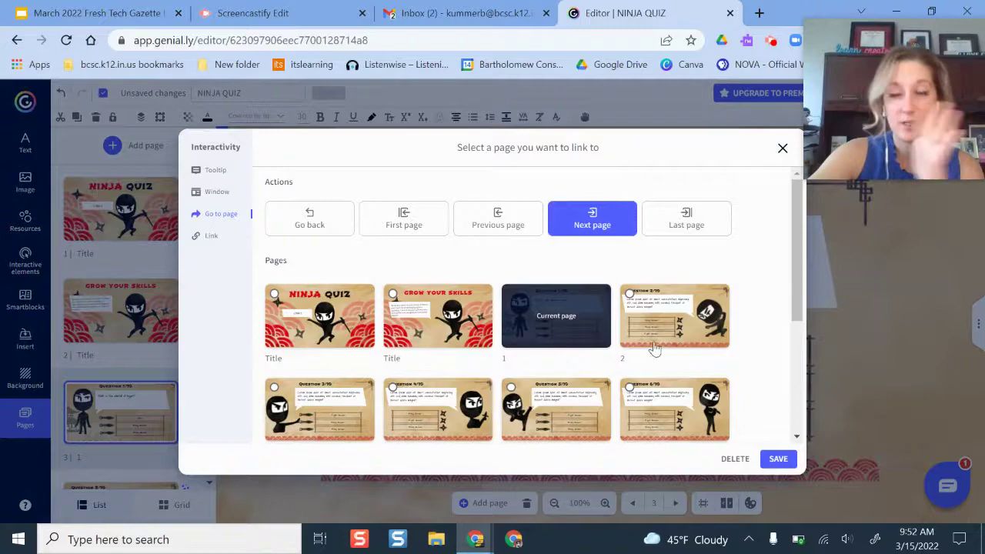
left_click(735, 459)
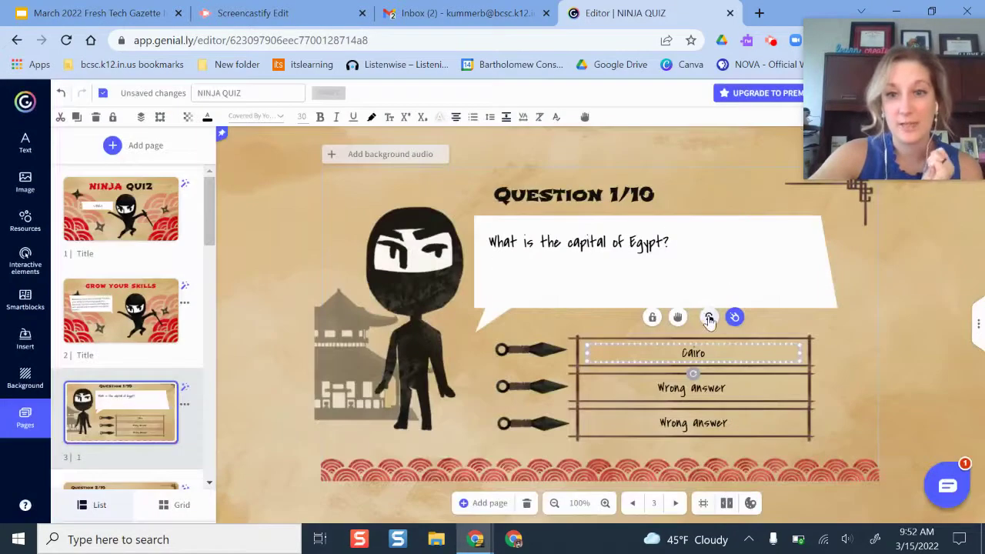
left_click(709, 319)
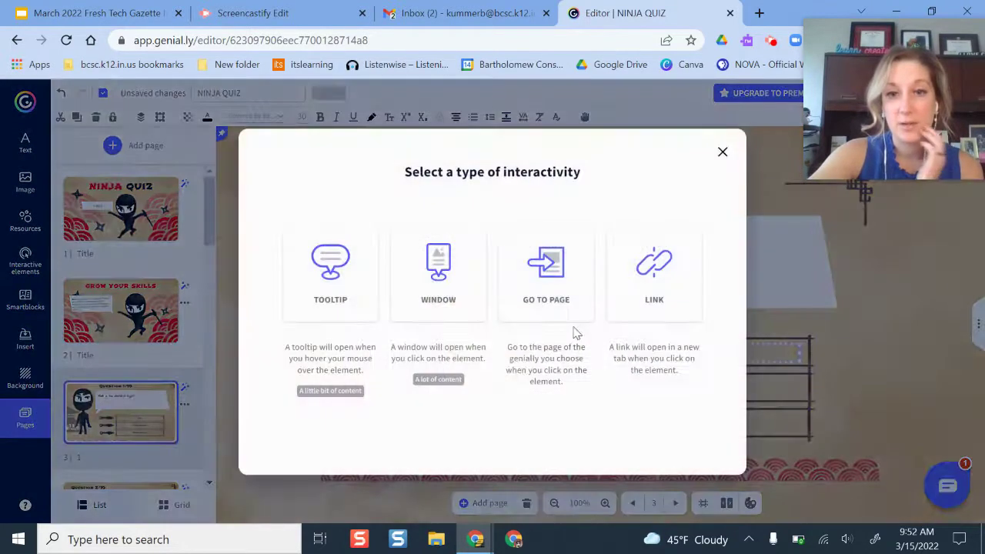
left_click(554, 301)
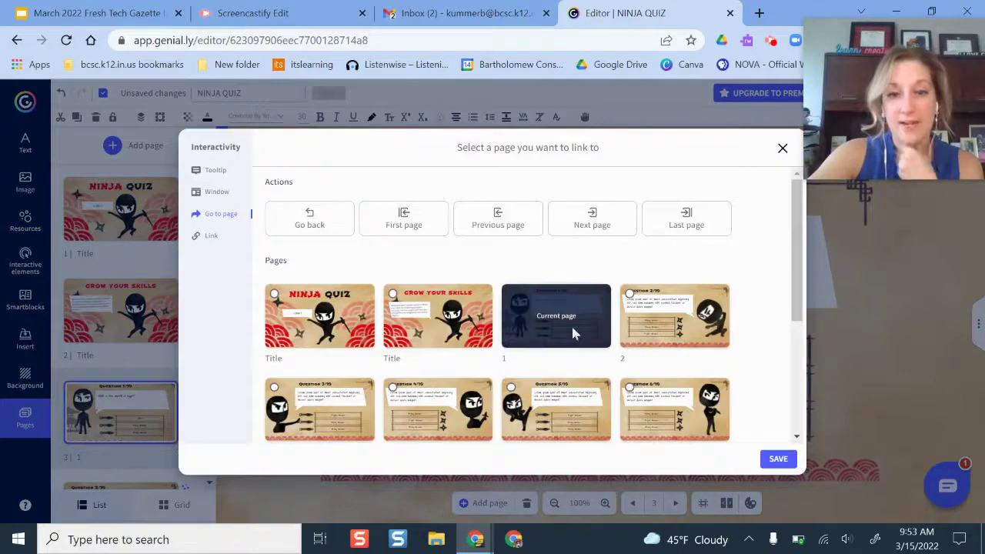
left_click(608, 231)
left_click(778, 459)
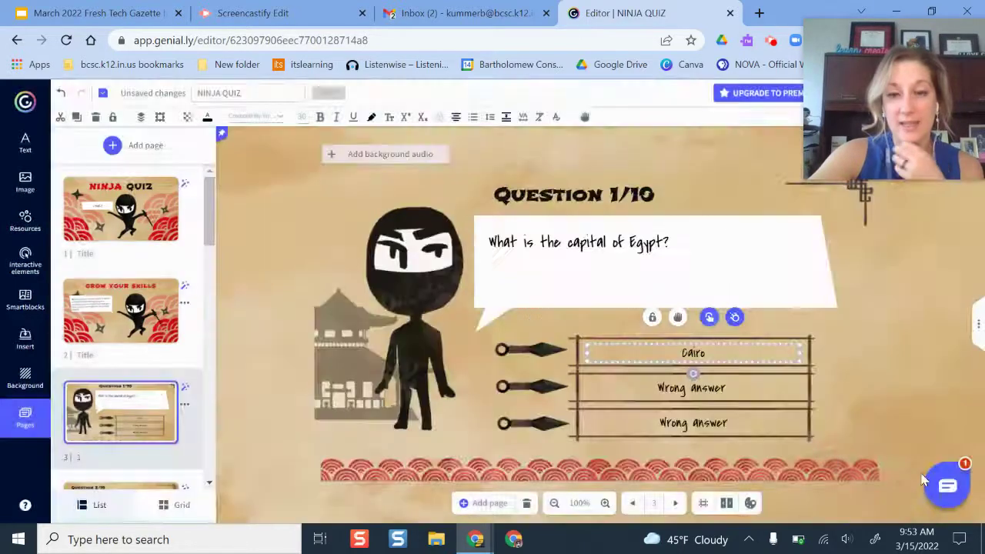
Step: Fill in the second and third answers as 'Thebes' and 'Naxxos'
double_click(771, 394)
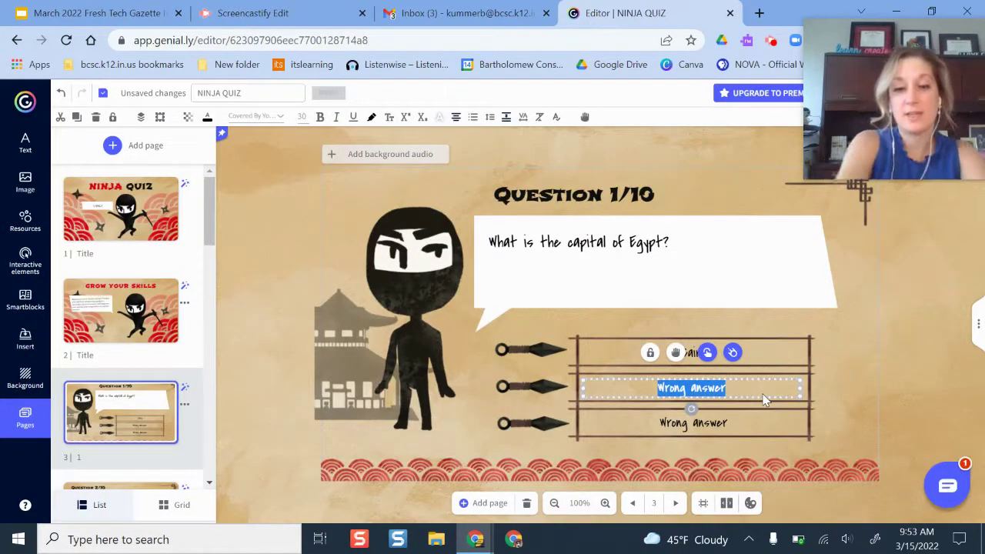
type("Thebes")
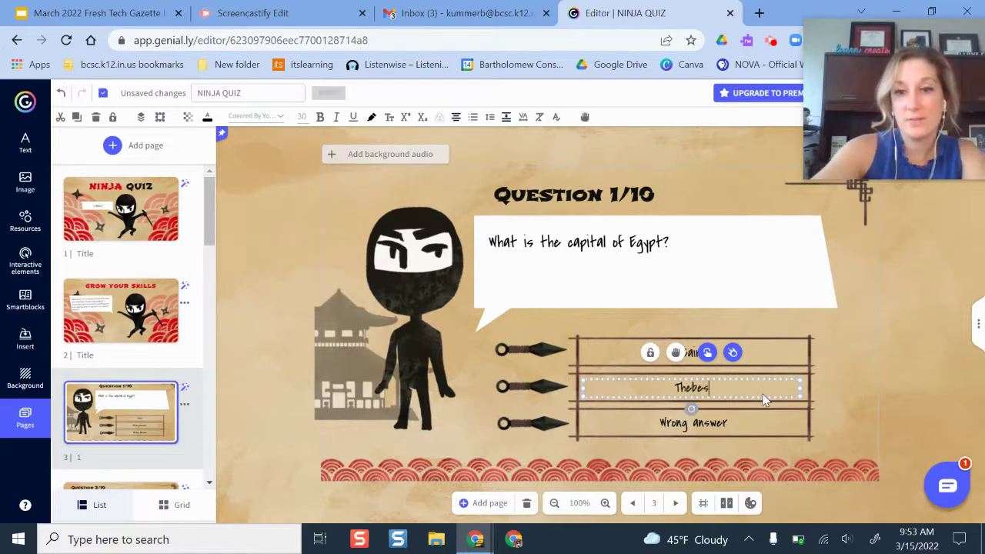
left_click(752, 418)
double_click(751, 419)
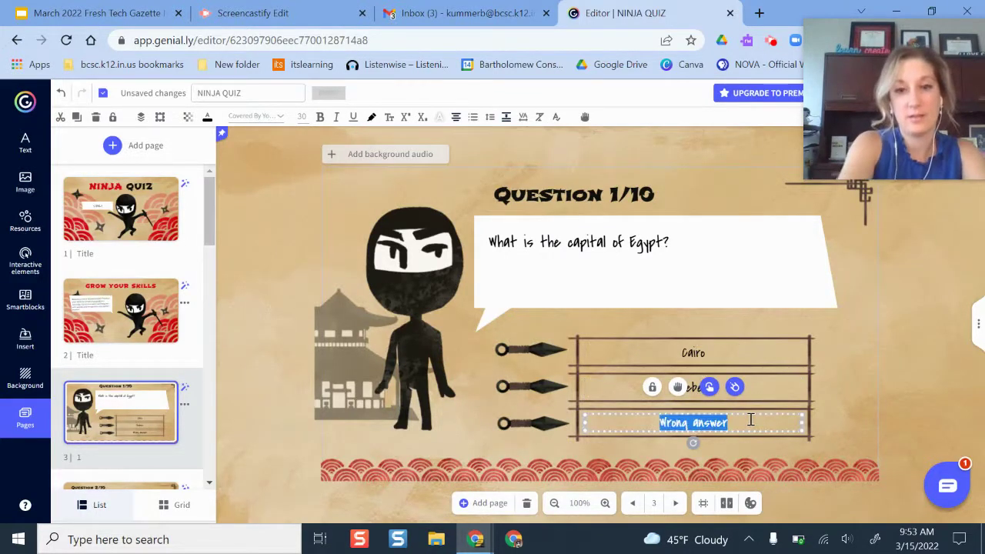
type("Naxxos")
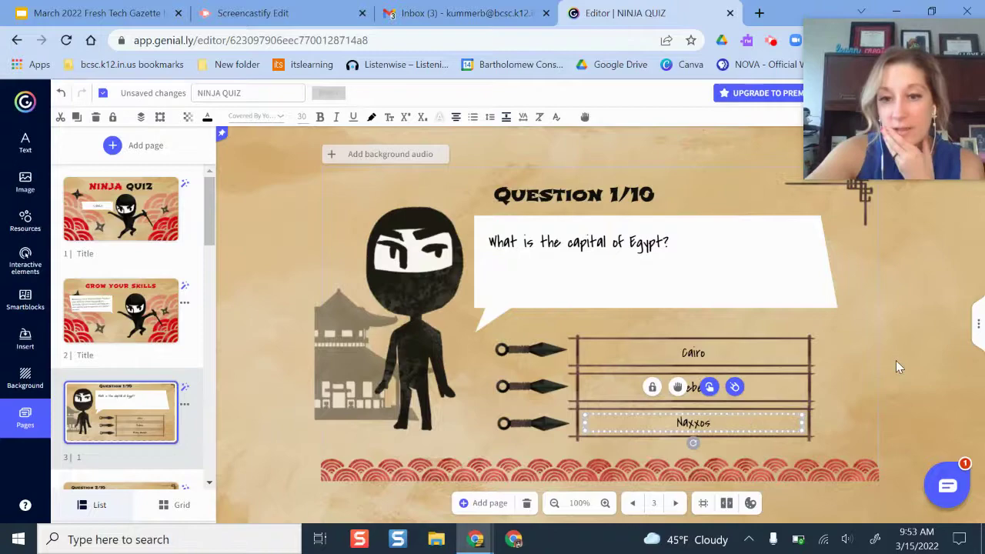
Step: Link the Thebes answer to the Wrong page
left_click(751, 388)
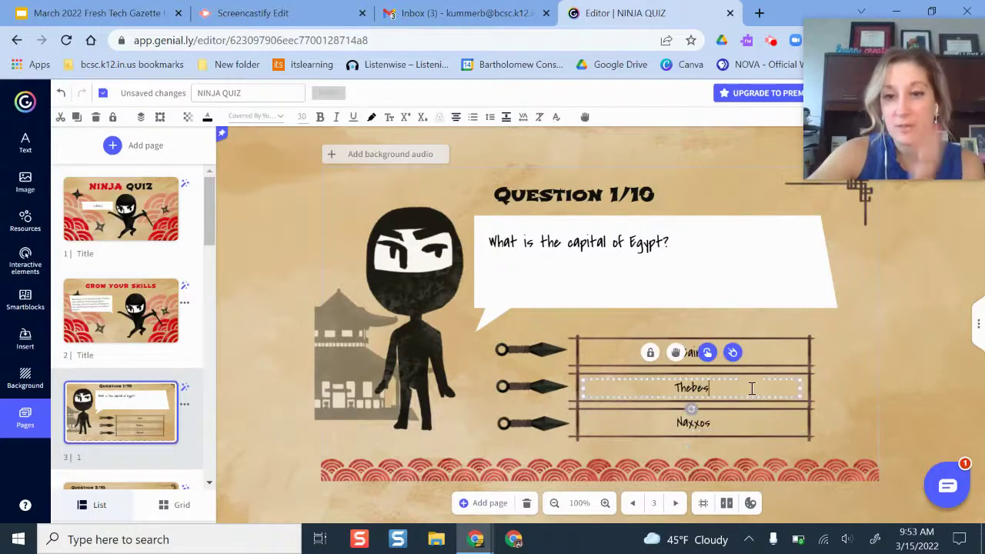
left_click(707, 353)
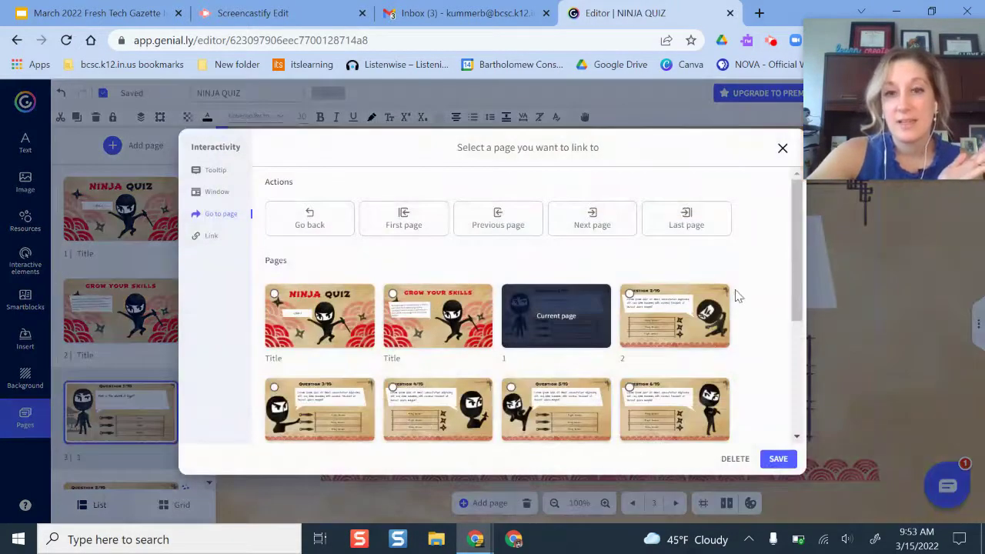
scroll(737, 296, "down", 2)
scroll(737, 297, "down", 1)
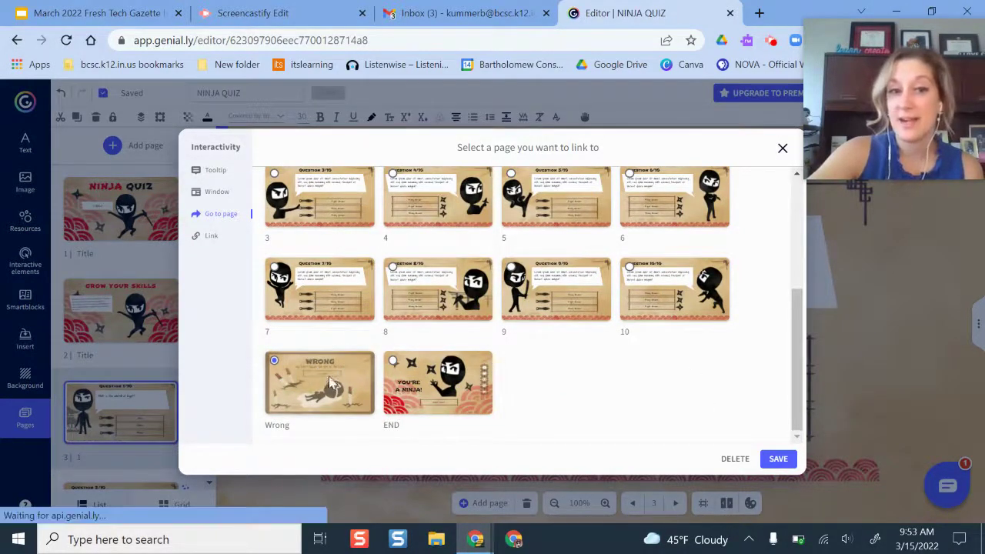
left_click(778, 458)
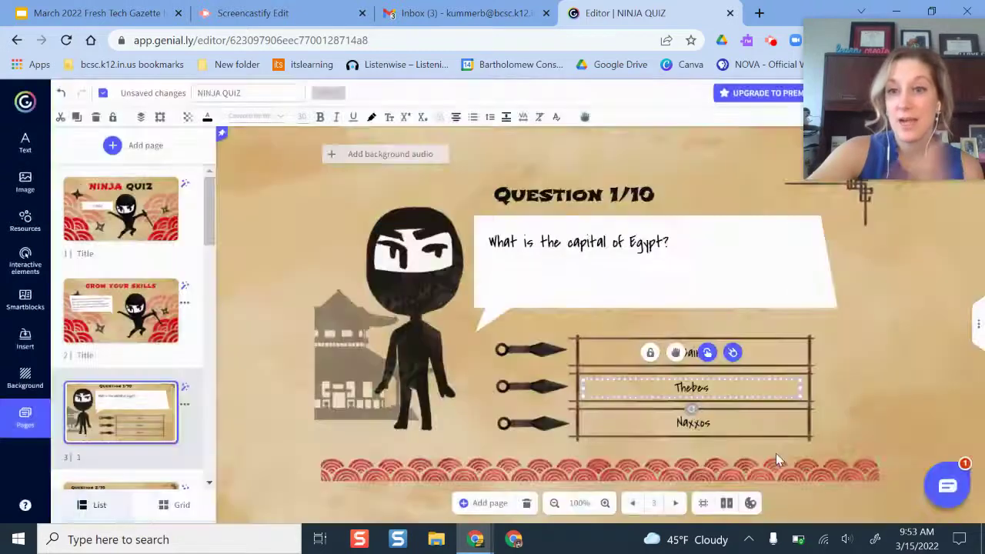
Step: Review the Question 2/10 page about the tallest mountain and its Mt Everest answer
scroll(170, 345, "down", 2)
left_click(88, 367)
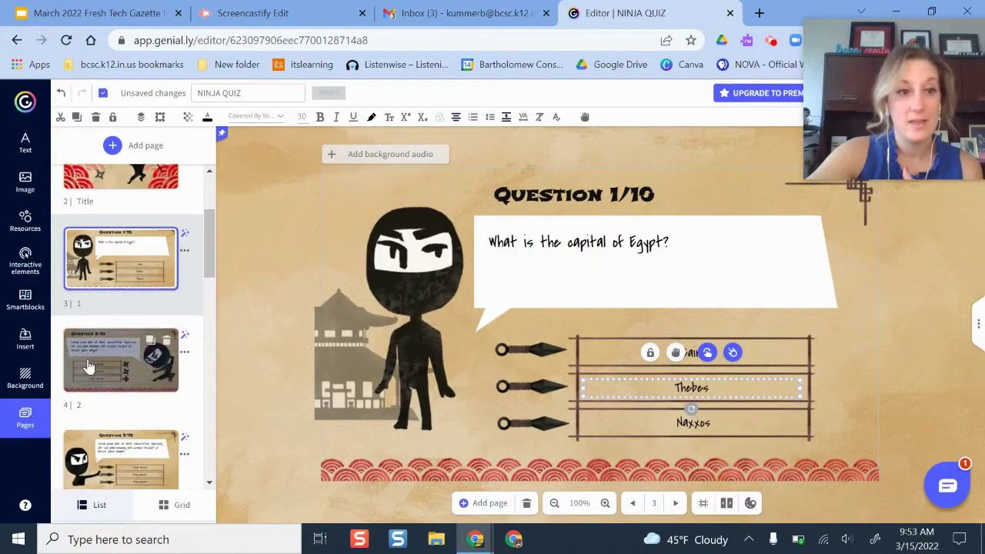
double_click(477, 258)
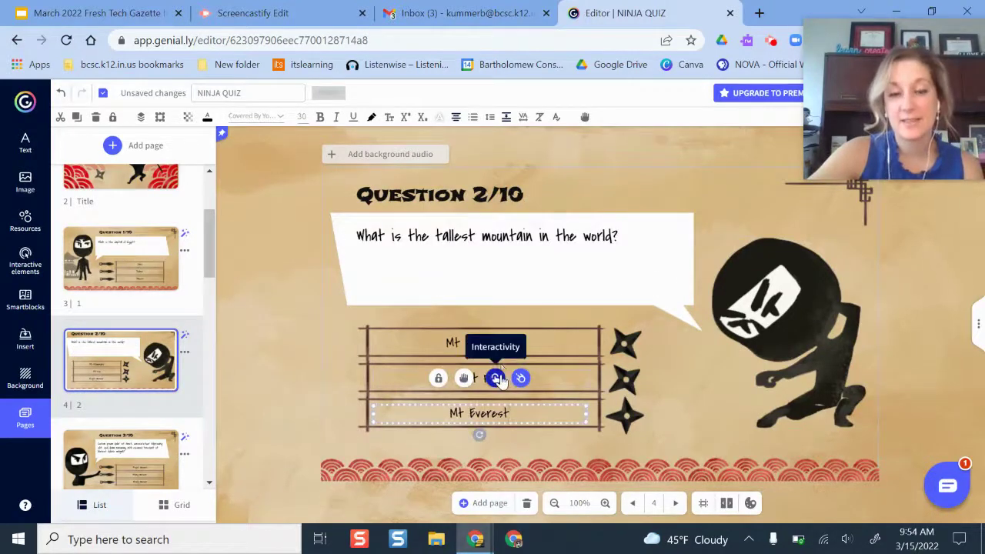
left_click(271, 328)
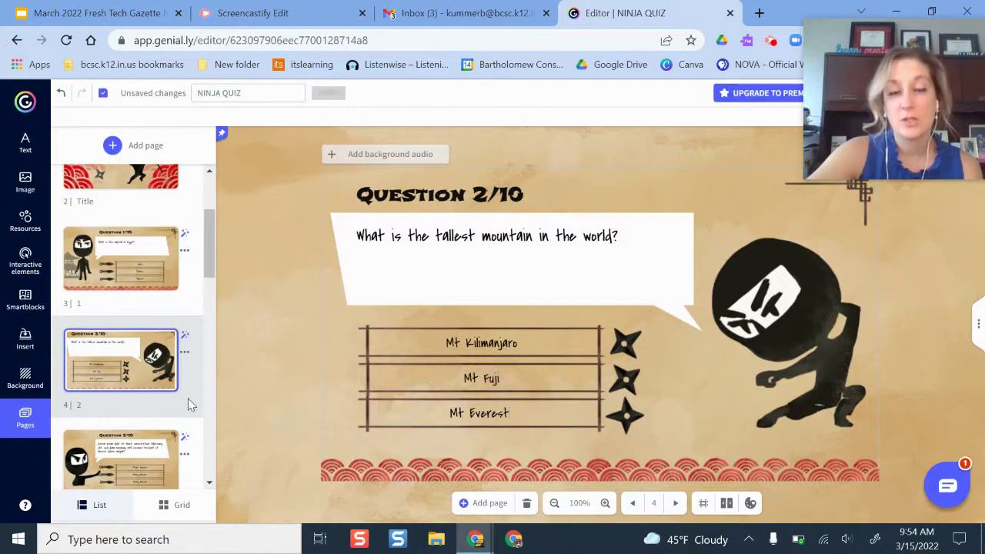
Step: Open the Question 3/10 page and dismiss the support chat popup
left_click(128, 469)
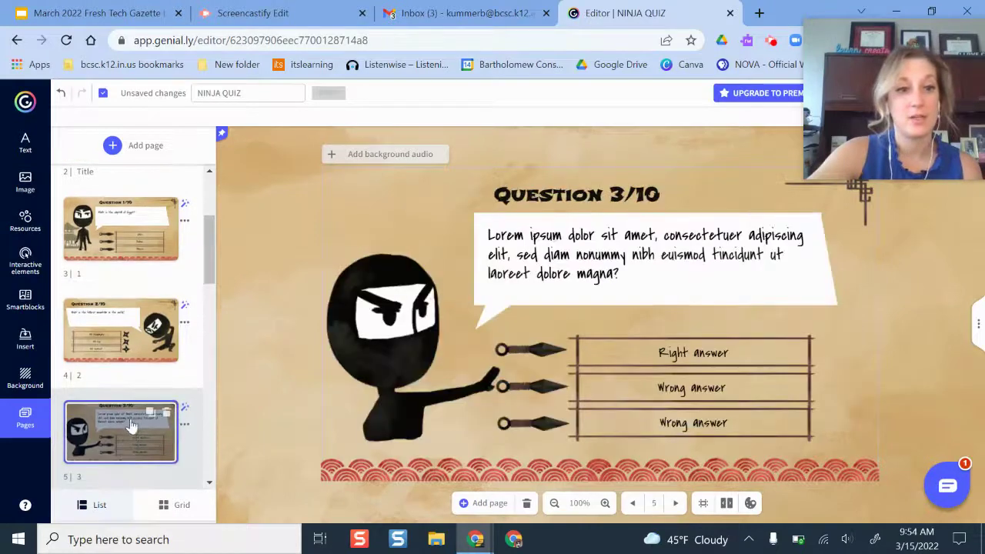
scroll(133, 418, "down", 3)
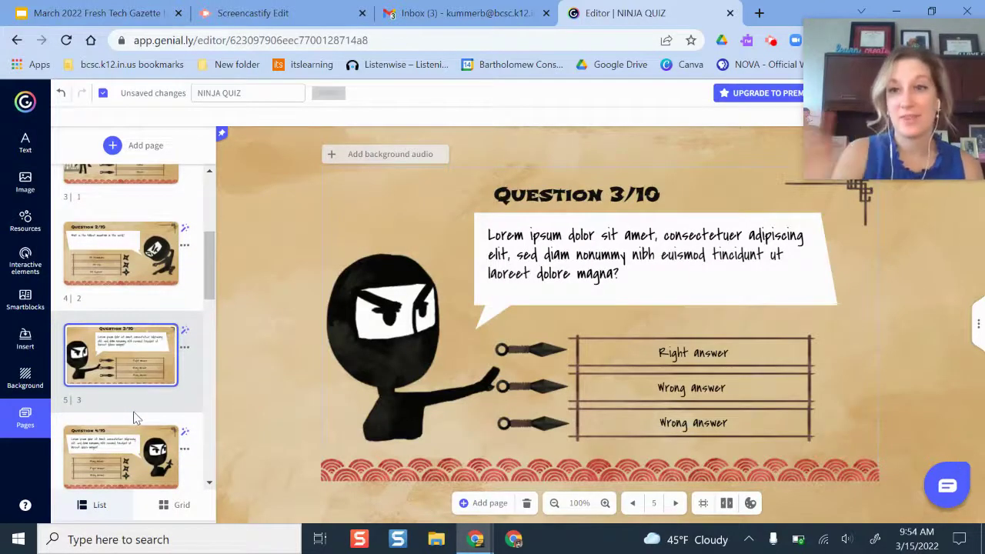
scroll(163, 292, "down", 4)
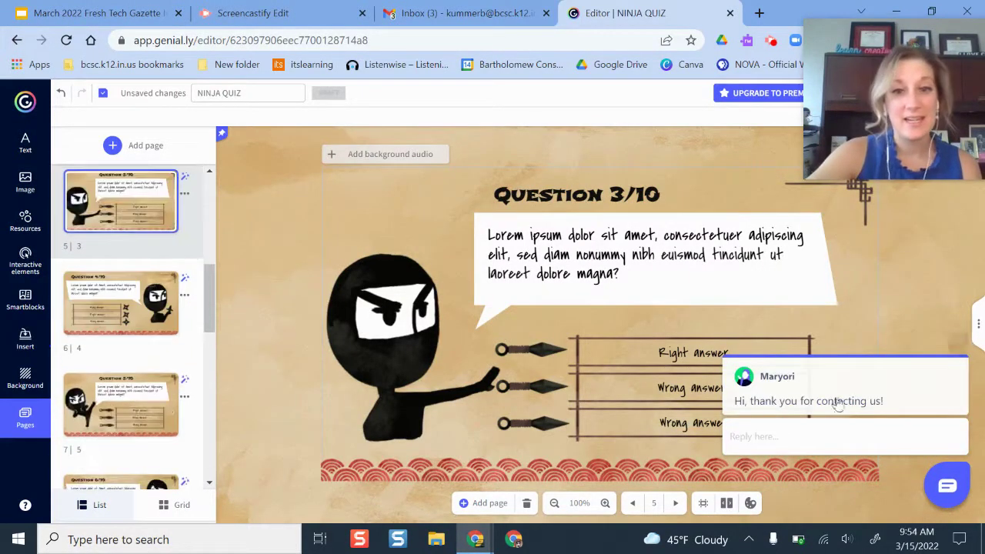
mouse_move(955, 401)
left_click(958, 346)
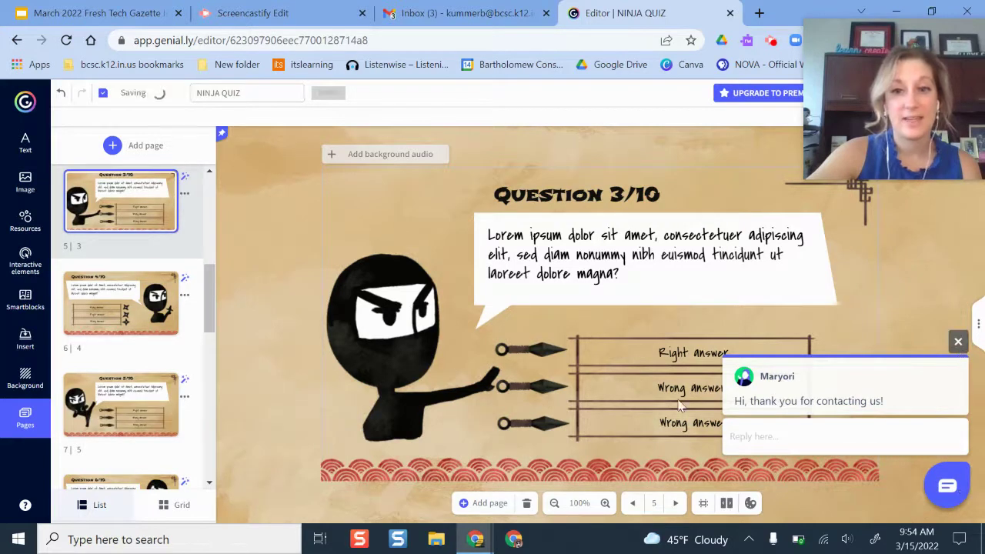
scroll(146, 462, "down", 10)
scroll(146, 462, "down", 8)
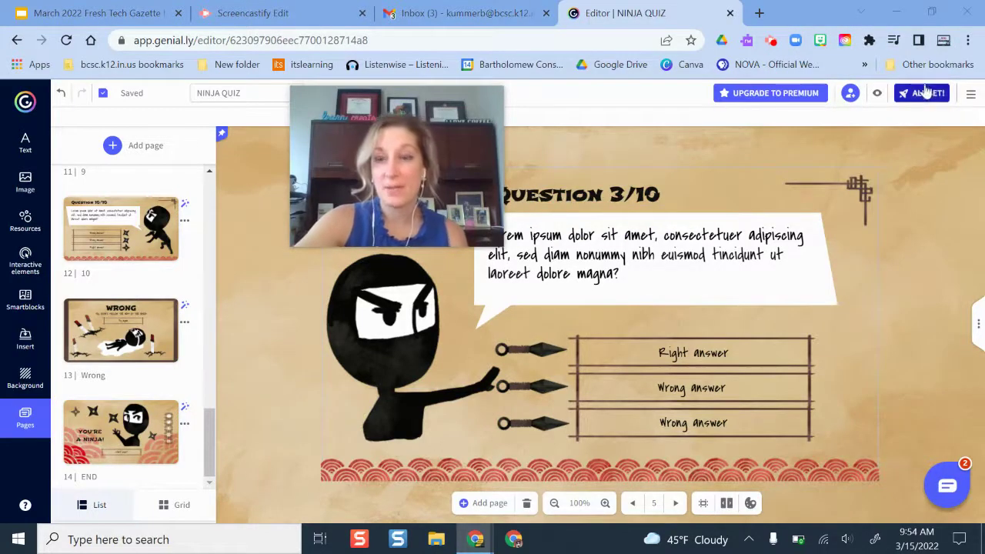
Step: Publish the Ninja Quiz as public and copy its shareable view link
left_click(926, 93)
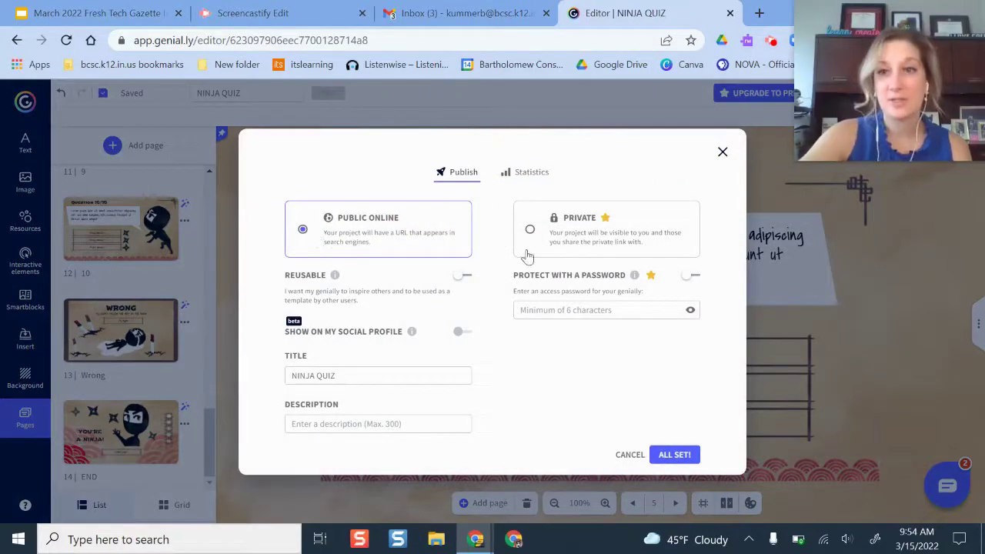
mouse_move(551, 253)
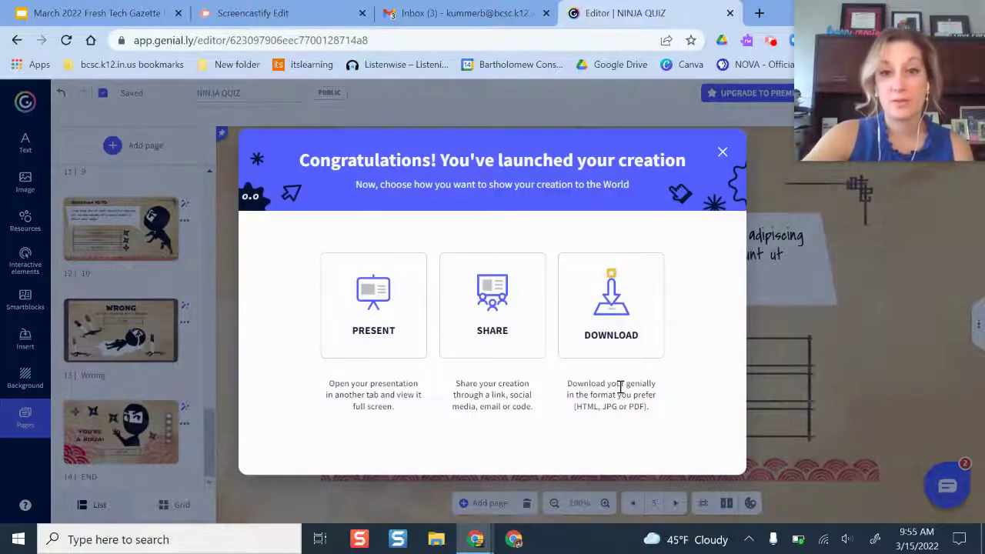
left_click(497, 314)
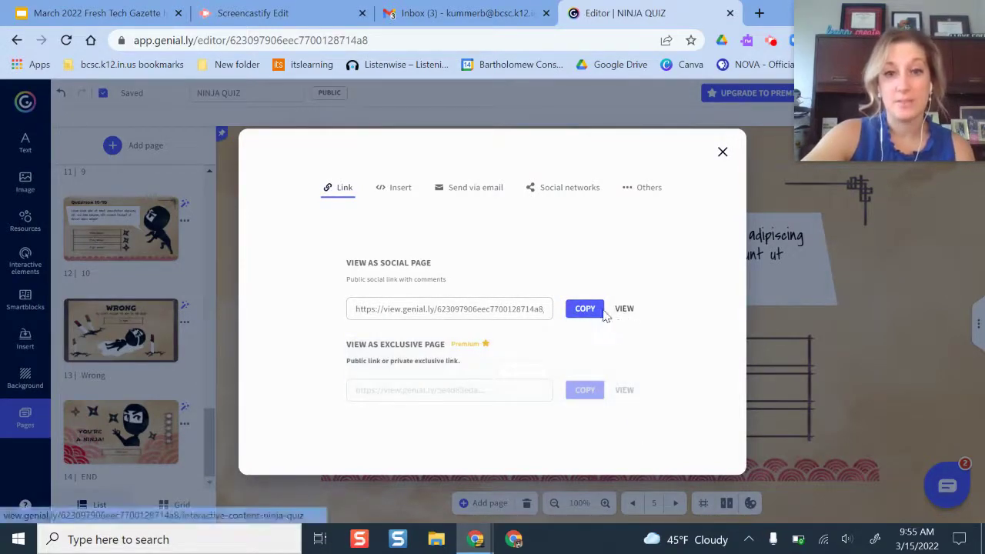
left_click(579, 310)
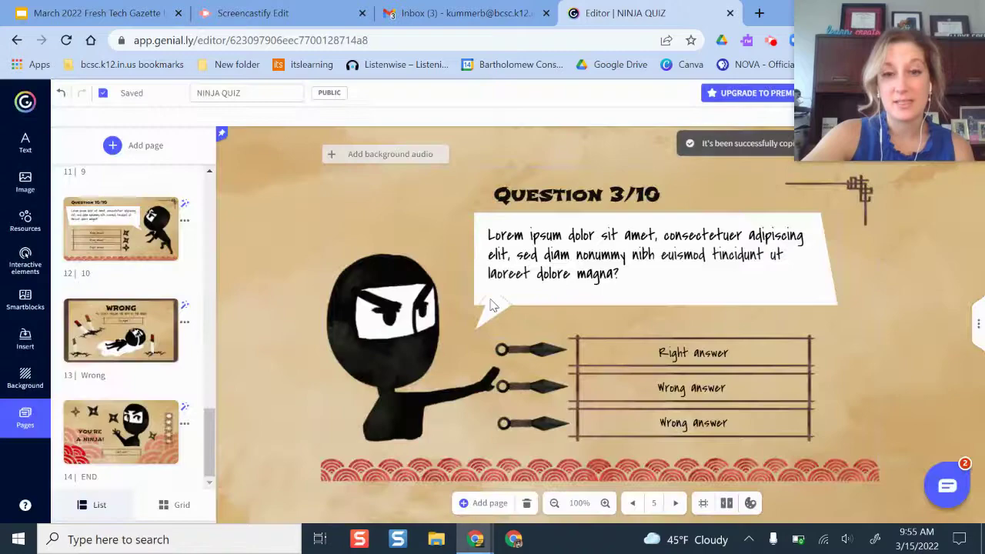
Step: Load the copied quiz link in a new browser tab and play through to Question 1/10
left_click(759, 13)
key("ctrl+v")
key("Return")
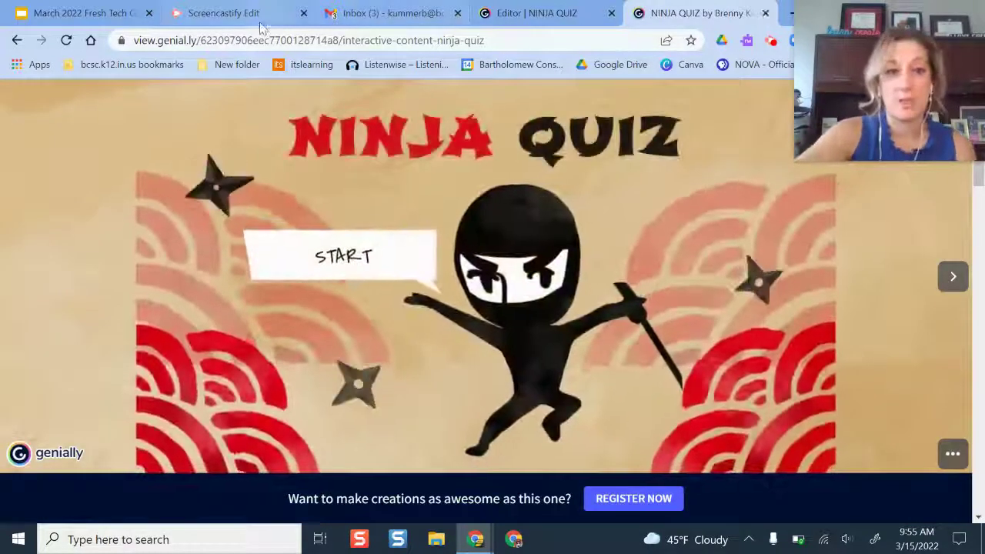
left_click(335, 268)
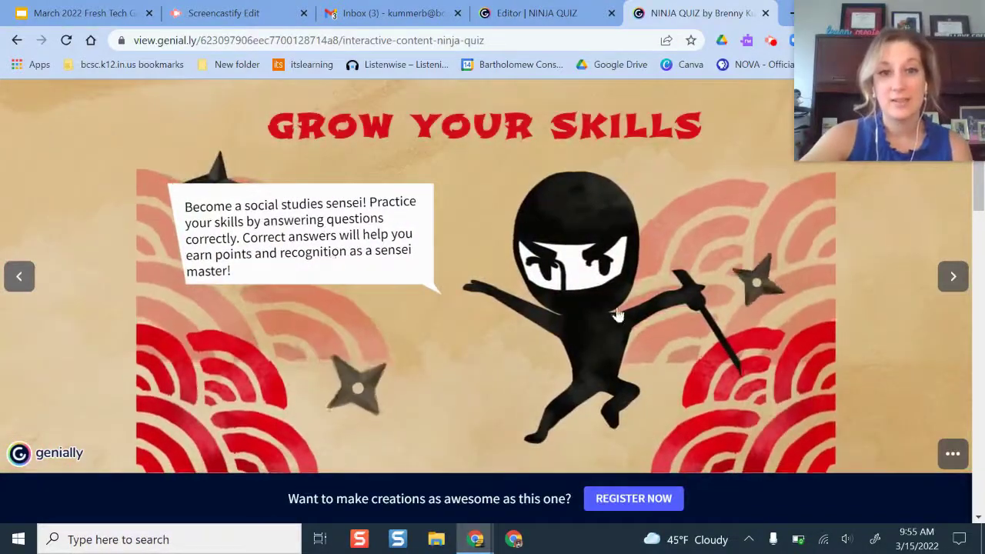
left_click(545, 348)
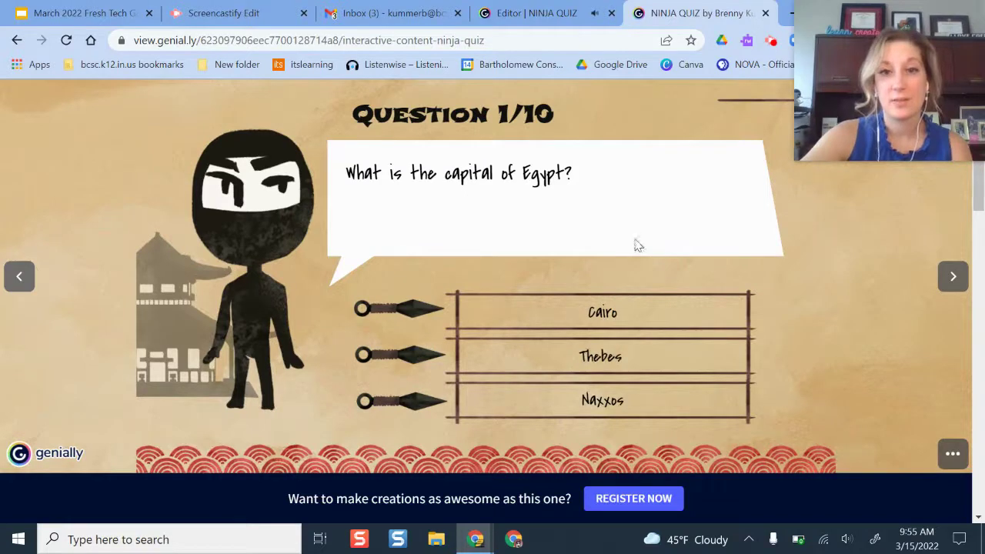
Step: Answer Thebes to reach the Wrong page, retry, then answer Cairo to reach Question 2/10
left_click(601, 357)
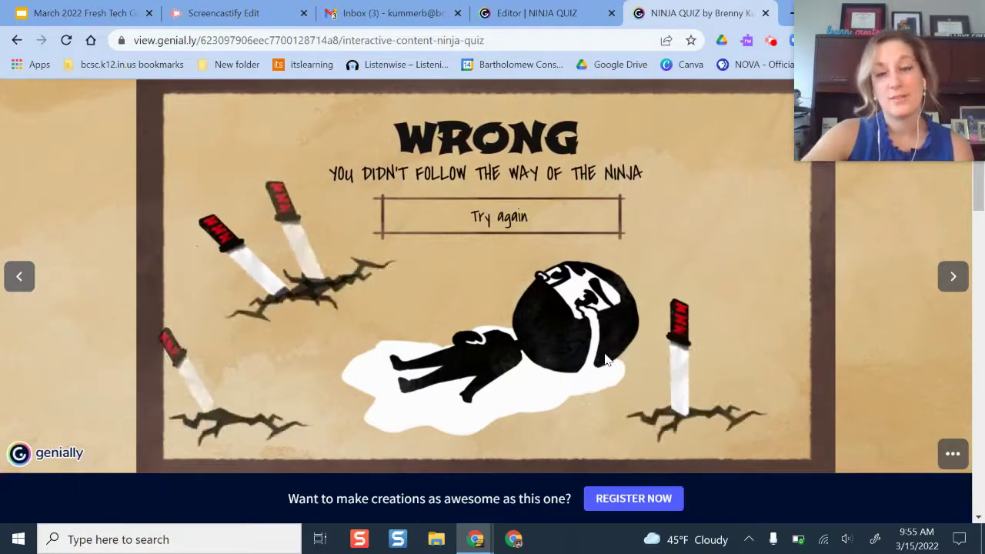
left_click(497, 219)
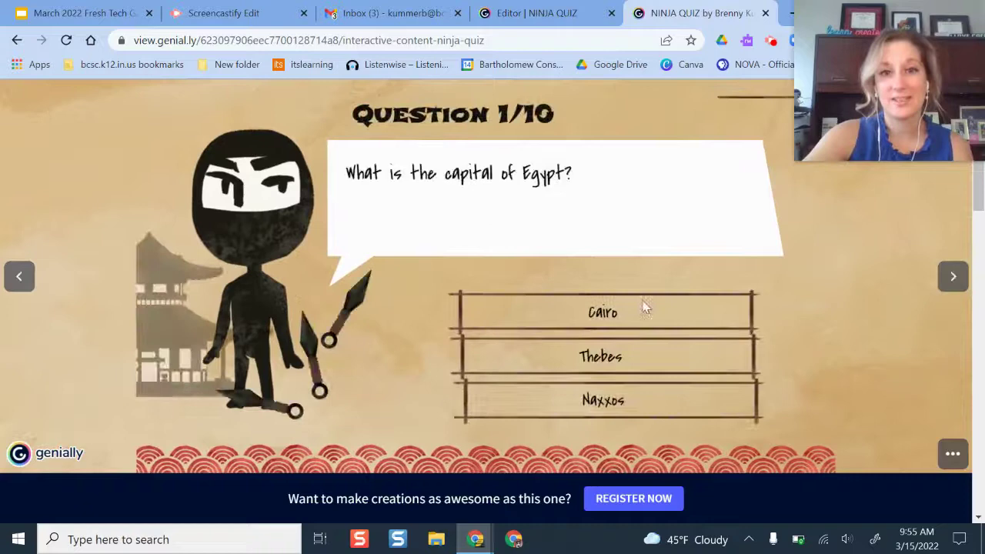
left_click(631, 318)
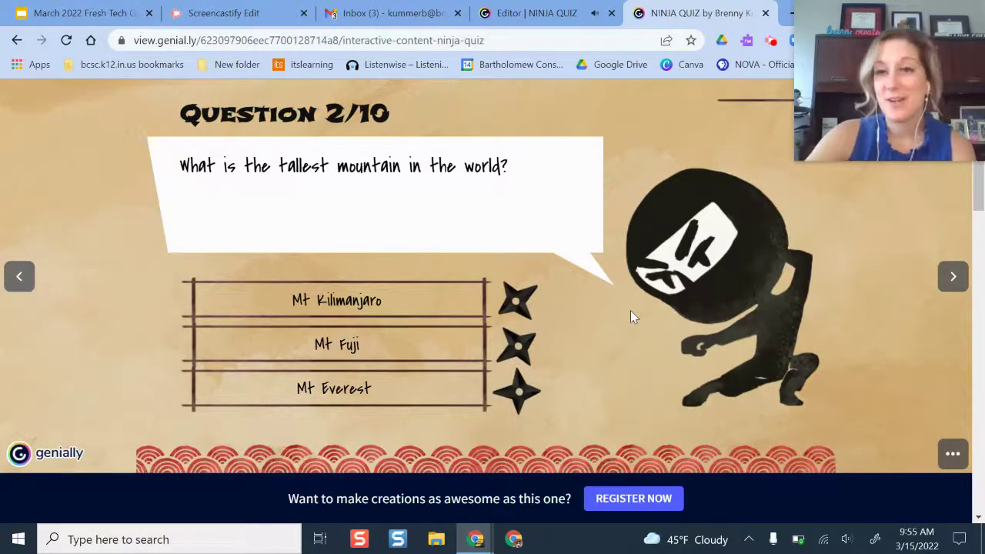
mouse_move(831, 45)
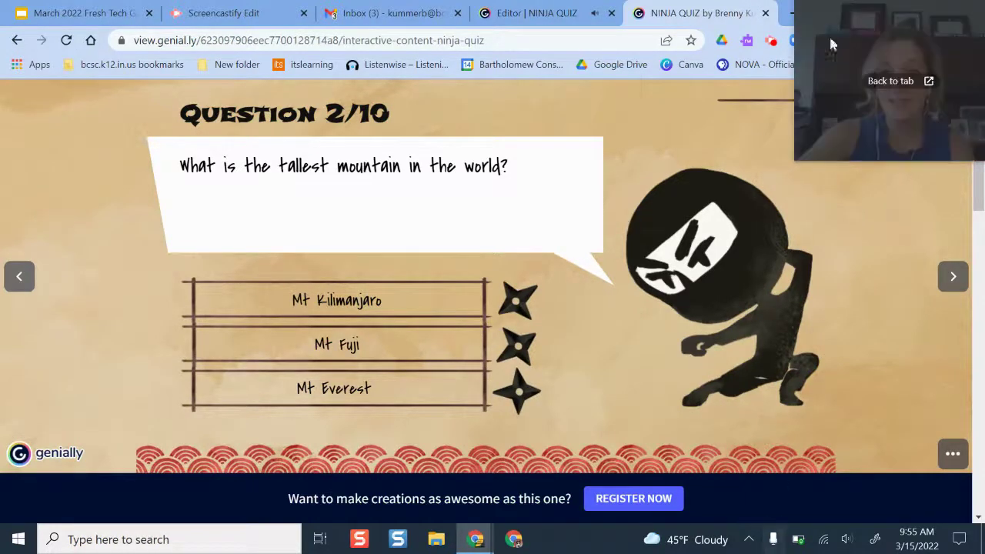